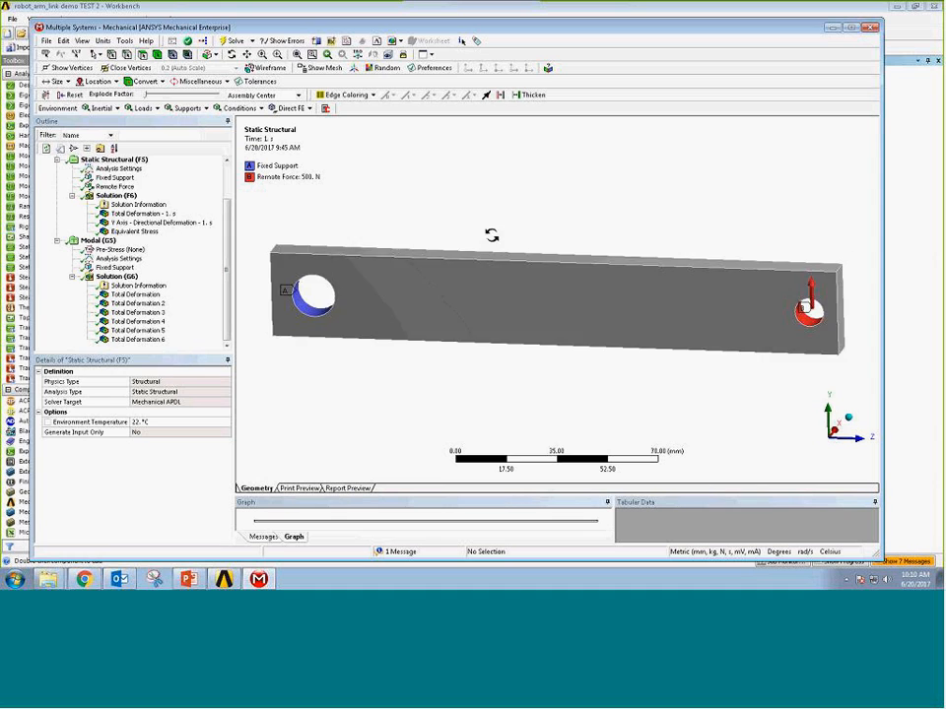
Review the Static Structural fixed support, remote force and Y-axis directional deformation result of the arm link.
middle_click_drag(464, 205, 444, 236)
scroll(445, 236, "down", 1)
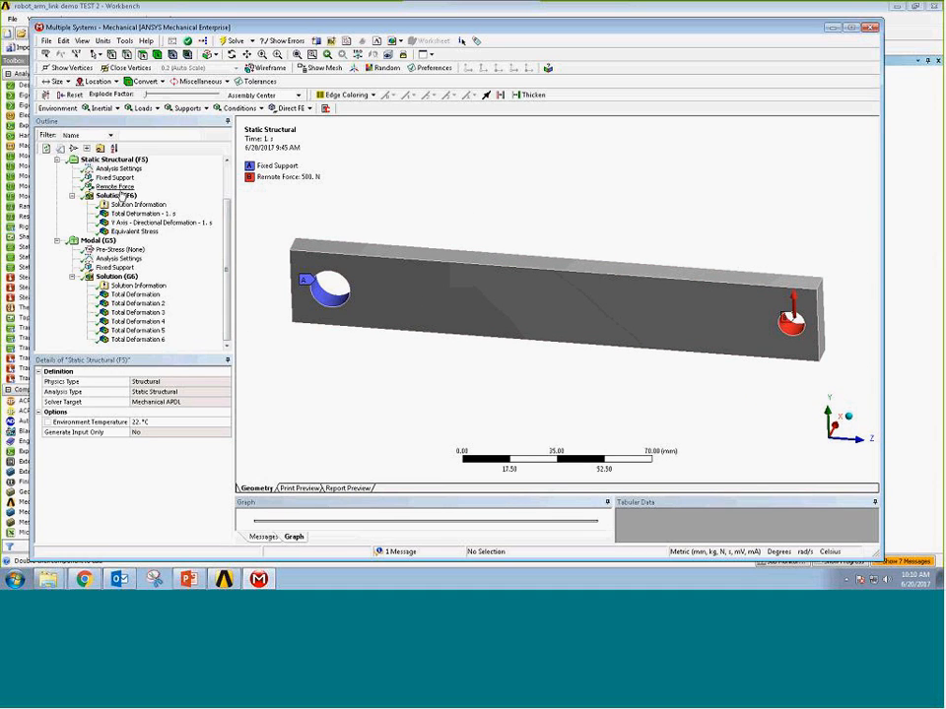
left_click(114, 177)
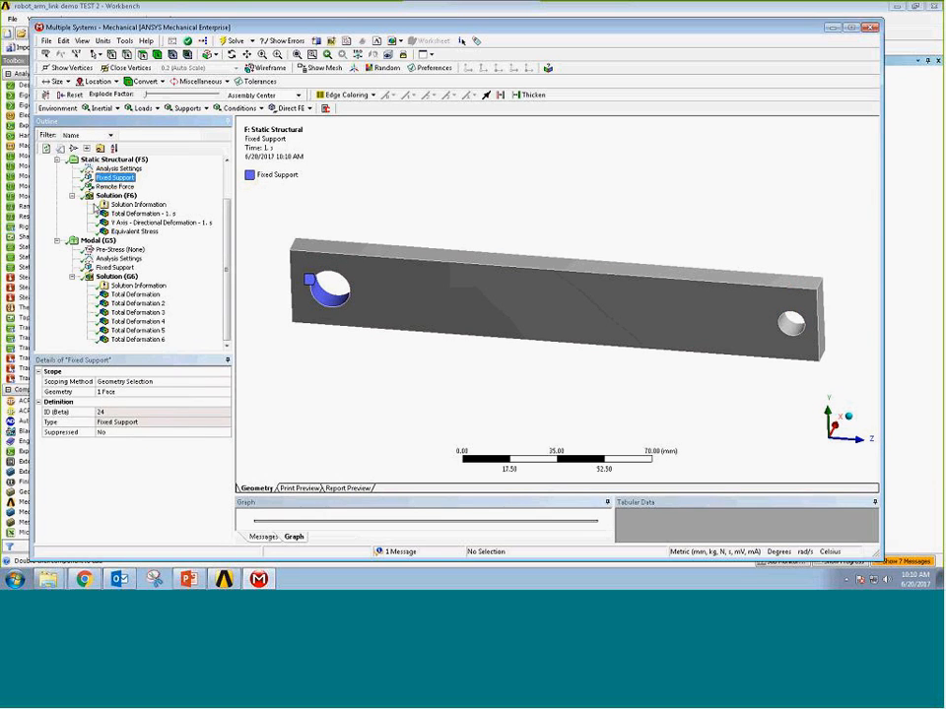
key("Down")
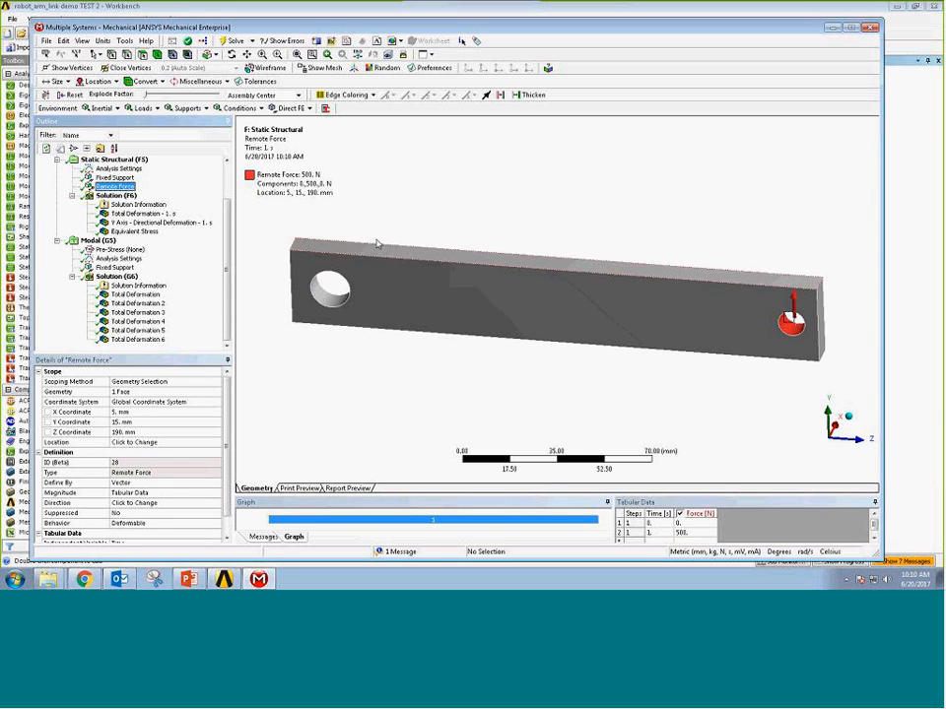
left_click(138, 221)
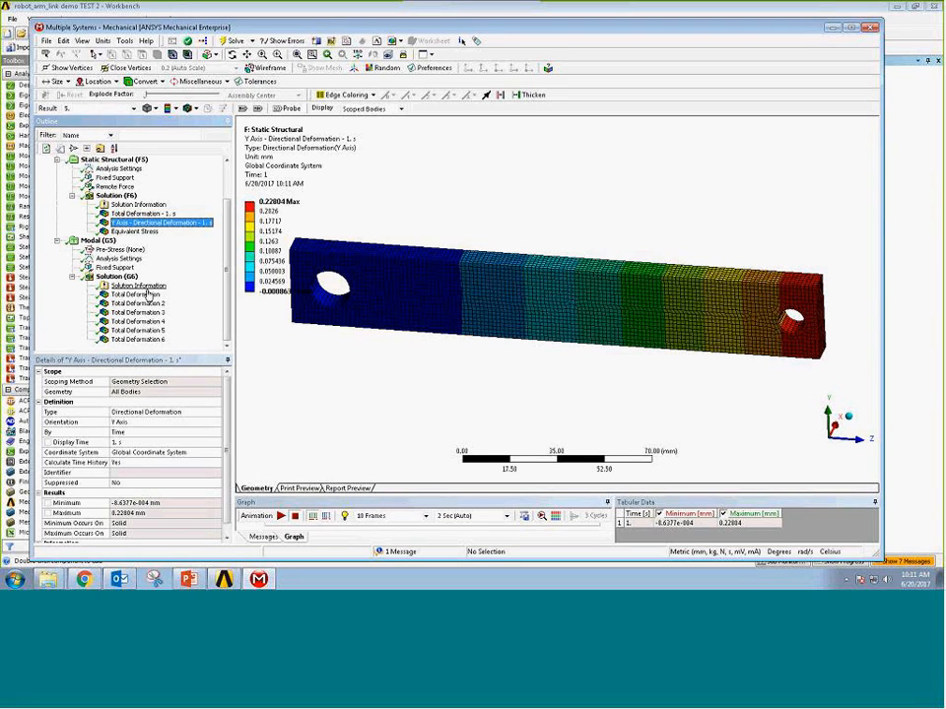
Look through the six Total Deformation mode shape results of the Modal analysis one after another.
left_click(136, 294)
left_click(138, 303)
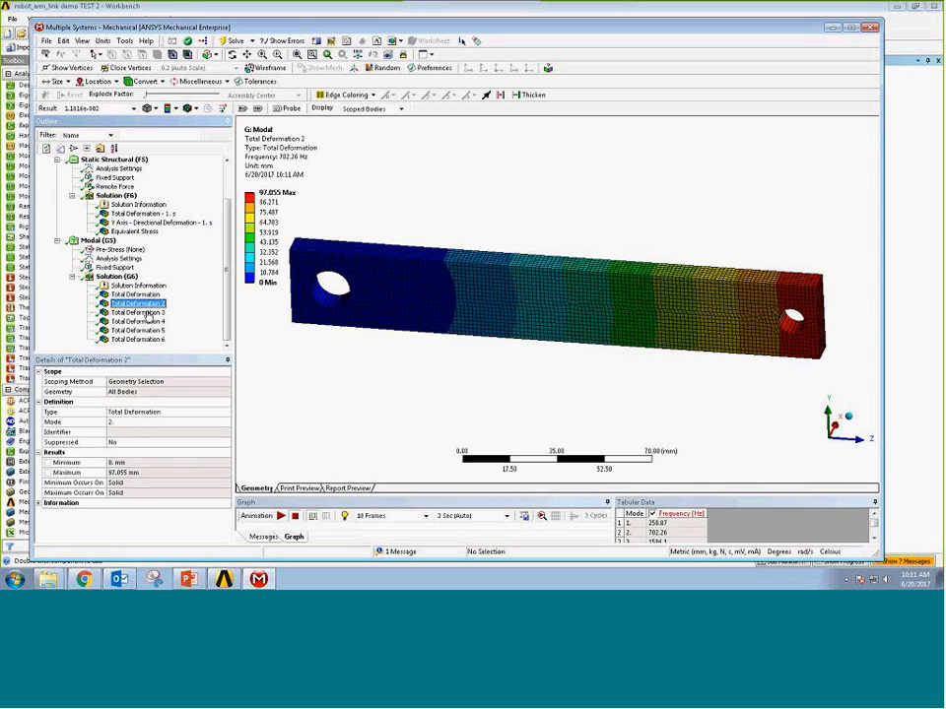
left_click(140, 313)
left_click(143, 321)
left_click(143, 331)
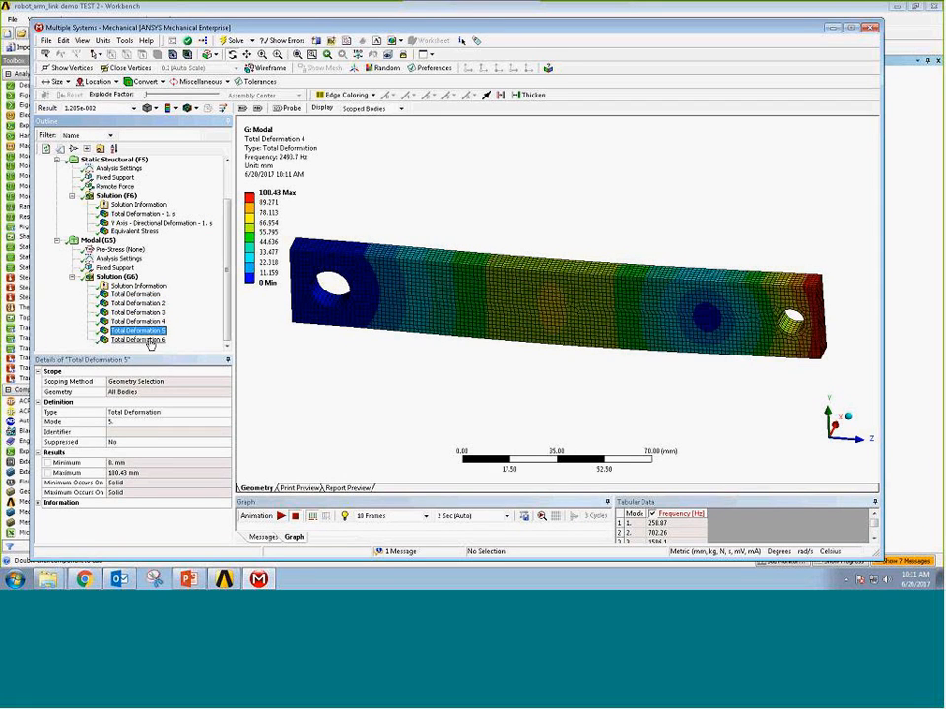
left_click(143, 339)
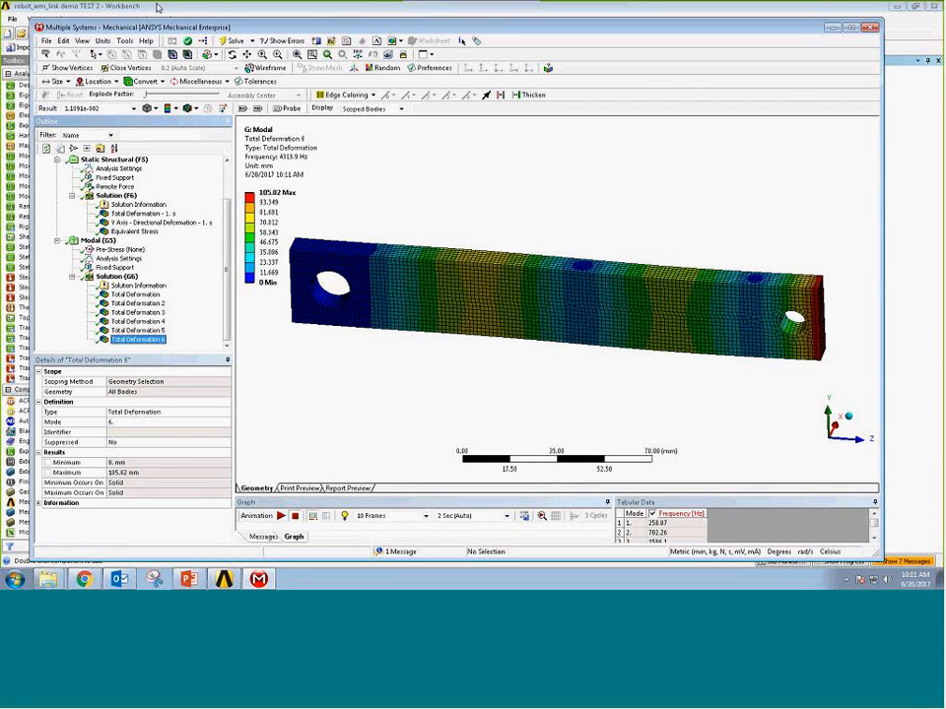
In the Workbench project, add a Topology Optimization system fed by Static Structural F's solution and link Modal G's solution to its setup.
left_click(120, 6)
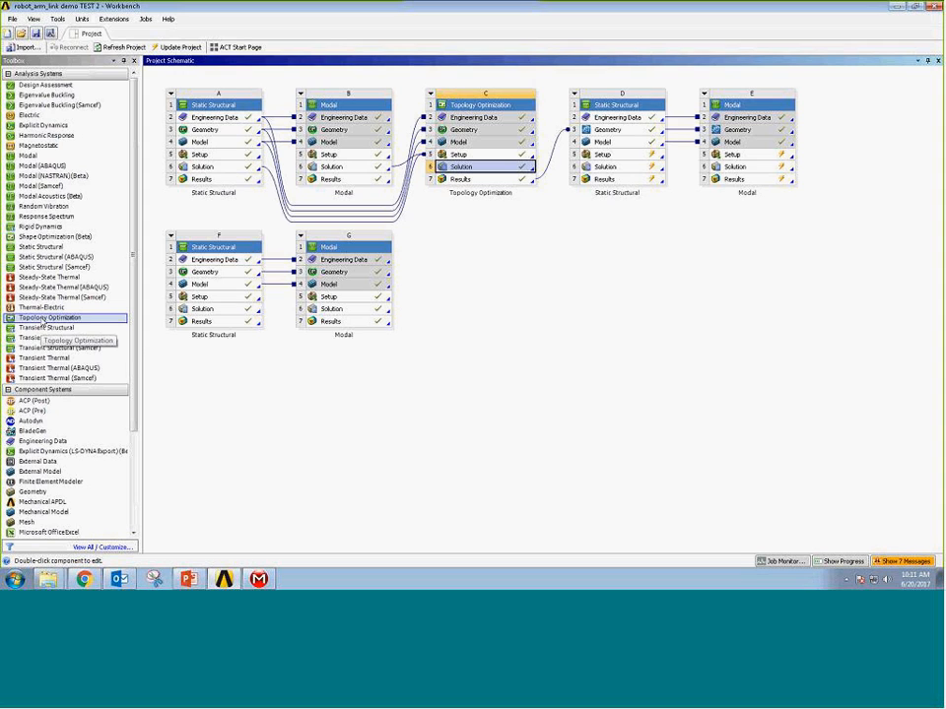
left_click_drag(45, 325, 236, 319)
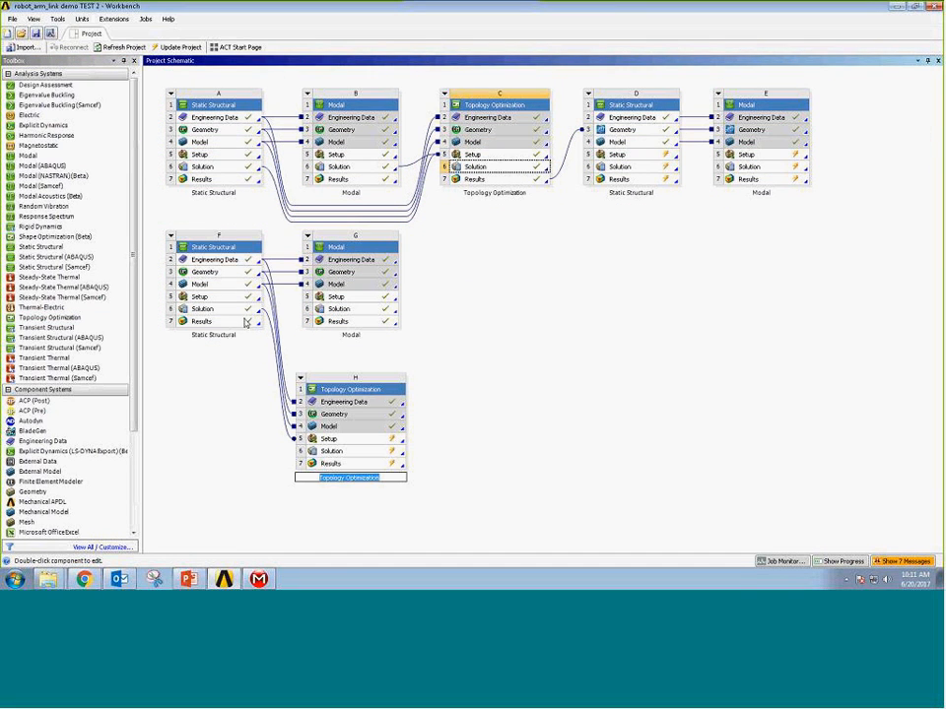
left_click(338, 310)
left_click_drag(338, 310, 357, 451)
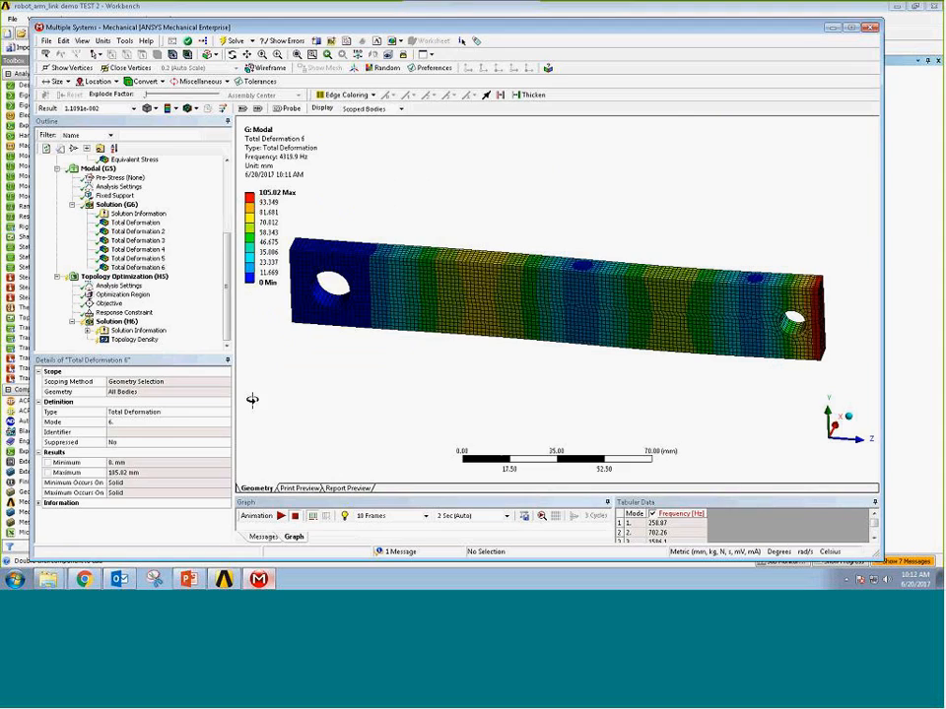
Check the new Topology Optimization's optimization region and disable the frequency row in its Objective worksheet.
left_click(225, 273)
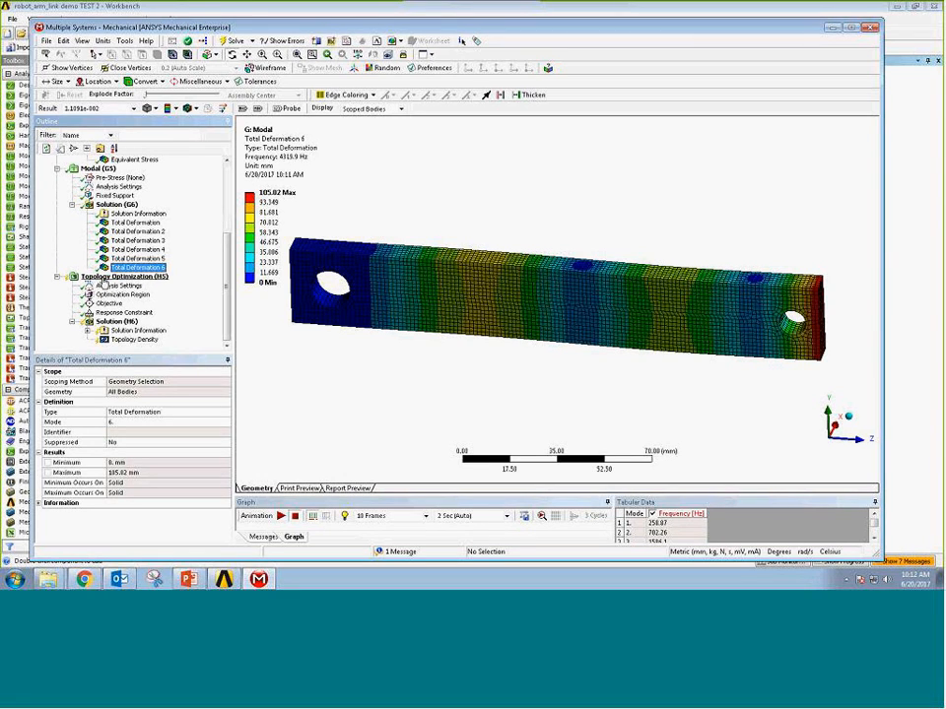
left_click(121, 295)
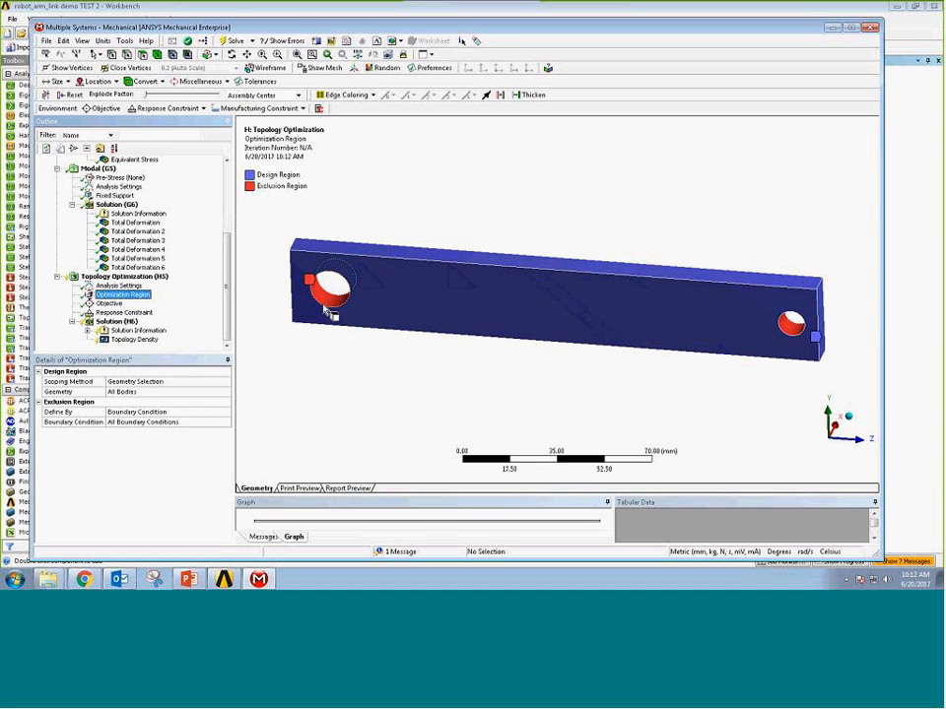
left_click(108, 304)
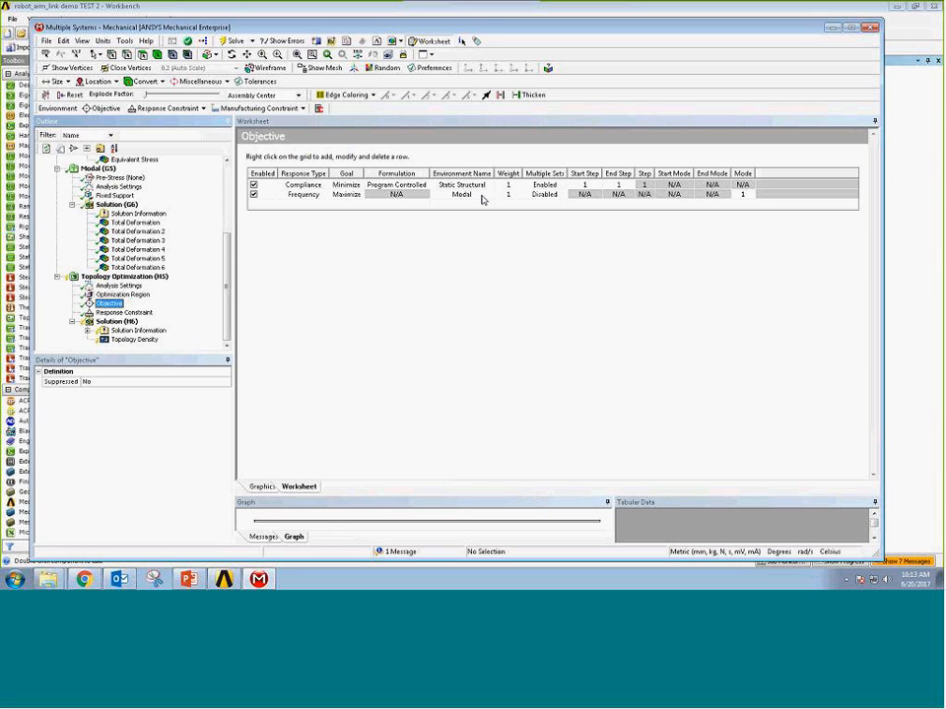
left_click(253, 195)
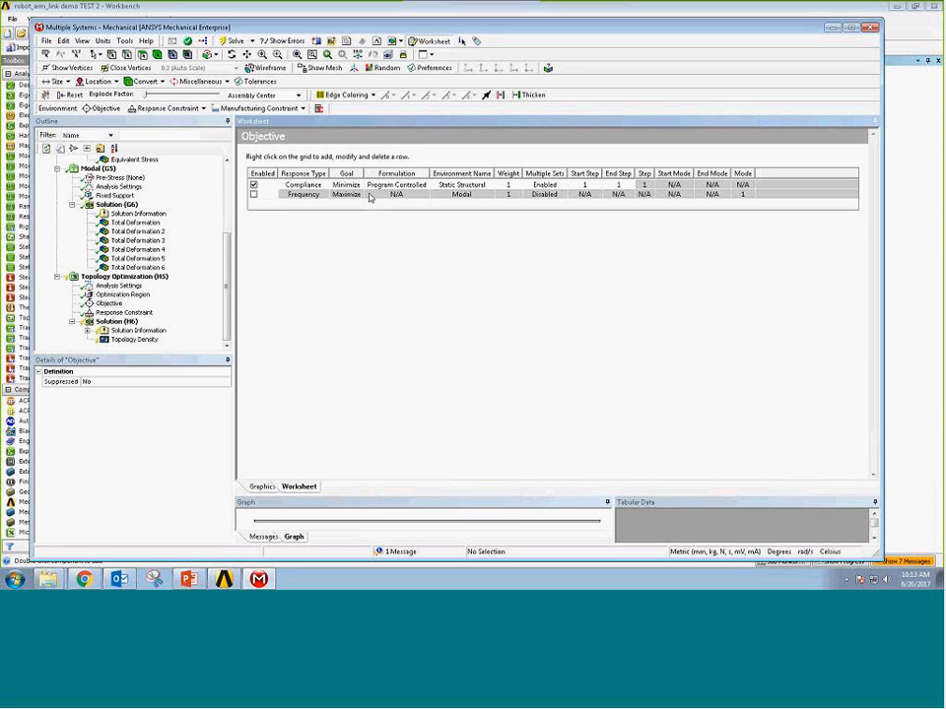
Change the response type of the enabled compliance objective to Mass.
left_click(322, 187)
left_click(322, 187)
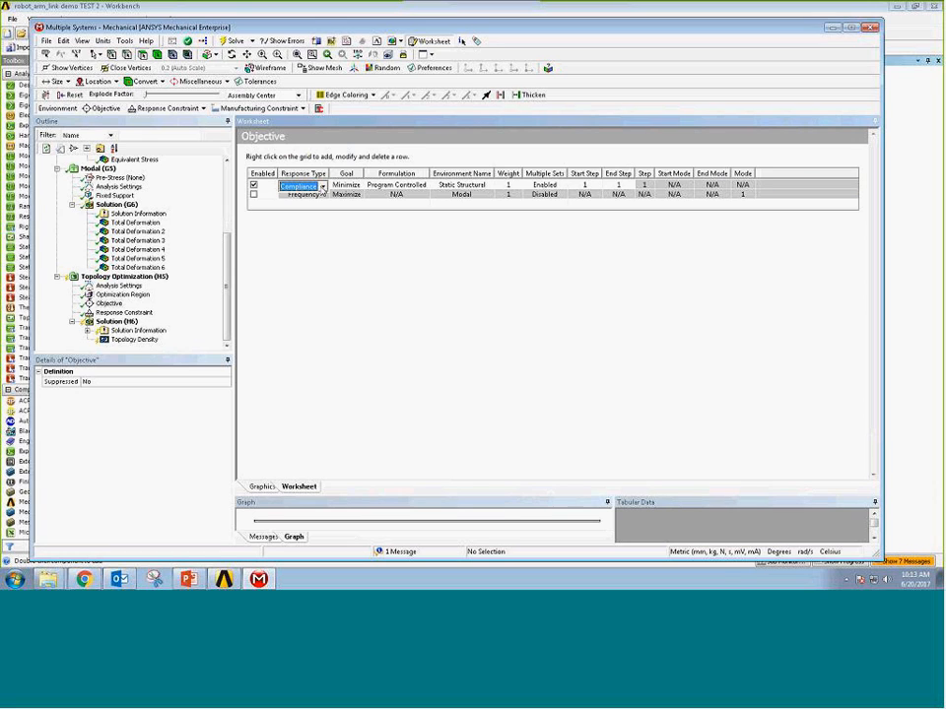
left_click(322, 187)
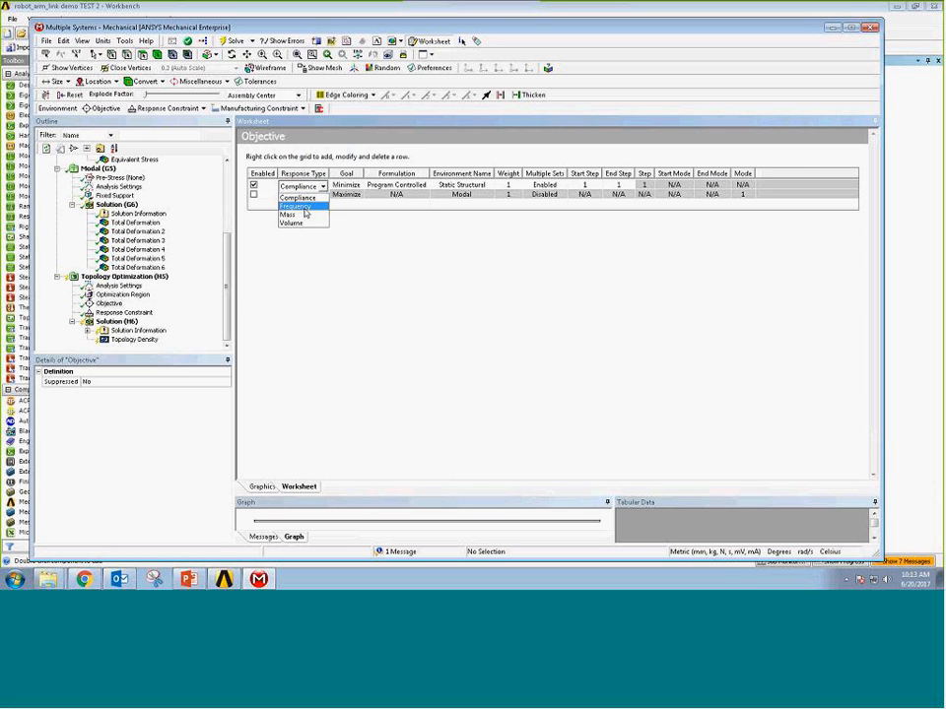
left_click(303, 215)
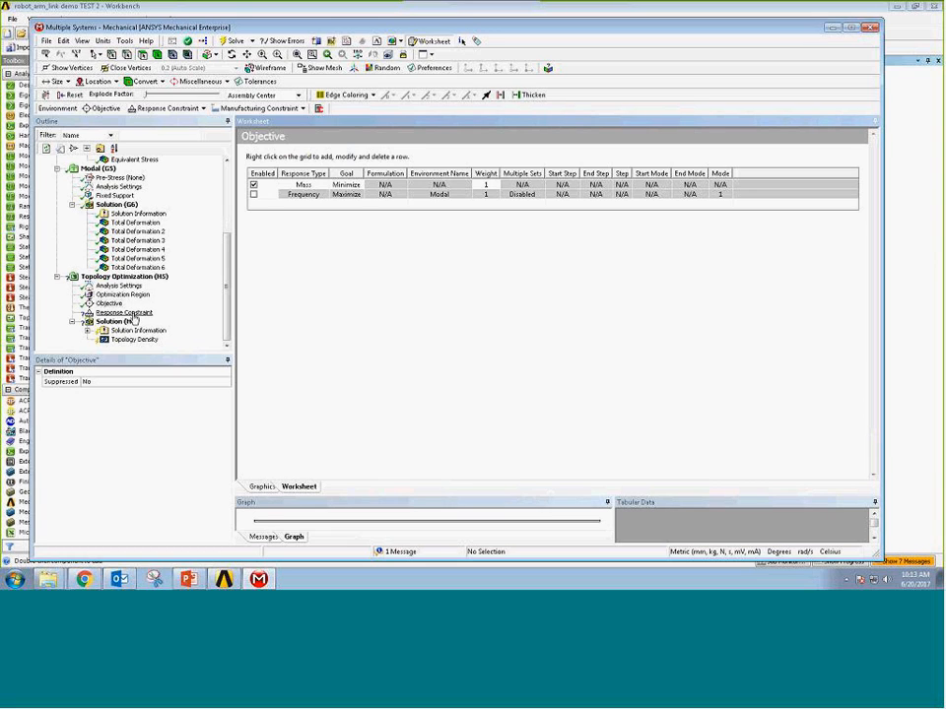
Set the existing response constraint to Global von-Mises Stress with a maximum of 200 MPa.
left_click(126, 313)
left_click(134, 394)
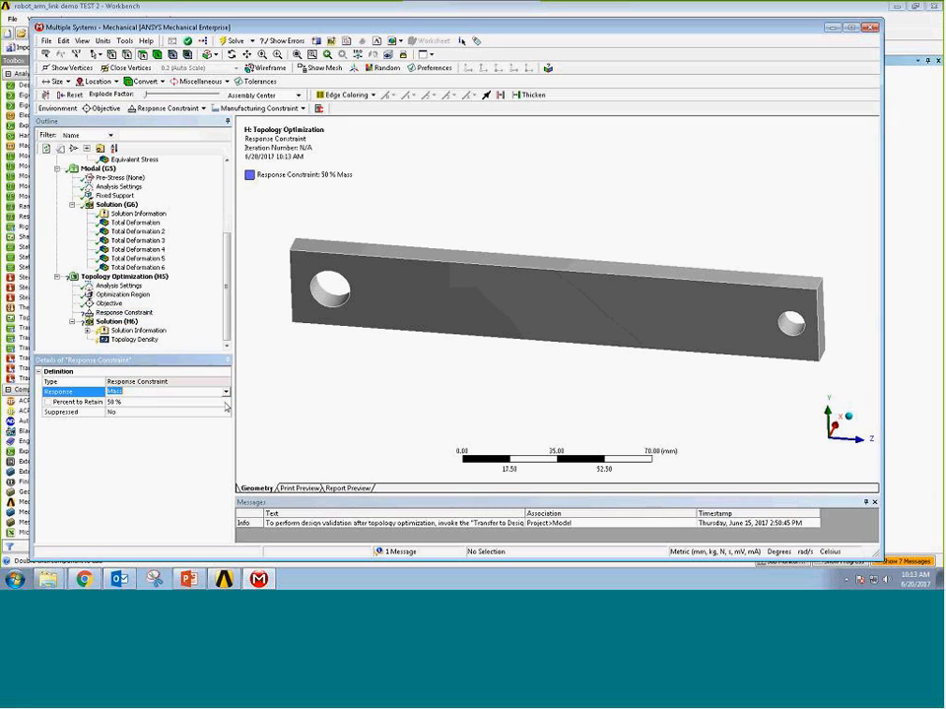
left_click(226, 392)
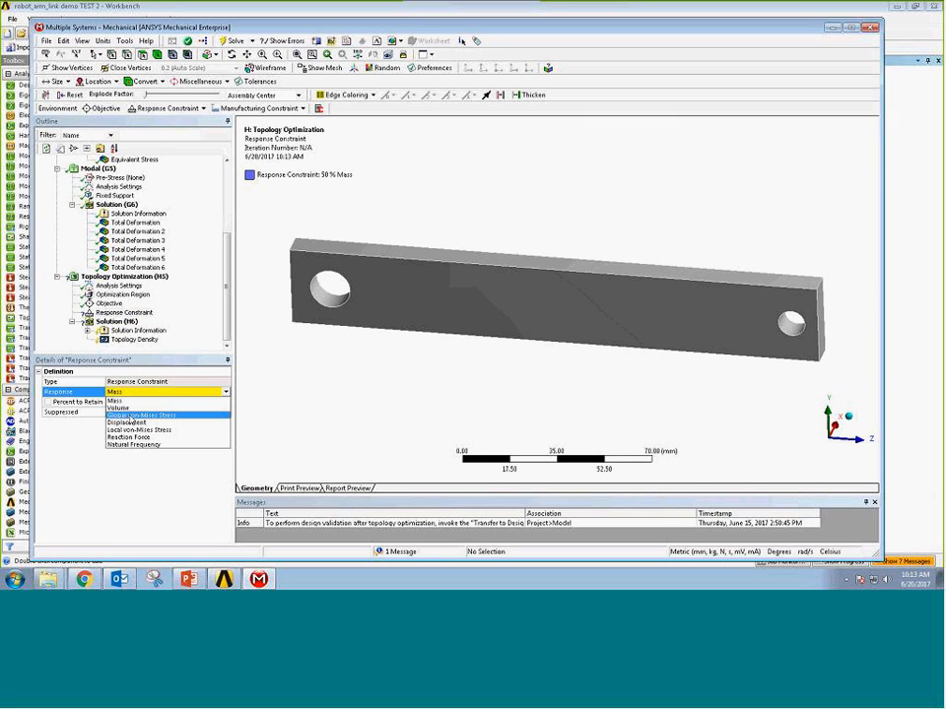
left_click(133, 416)
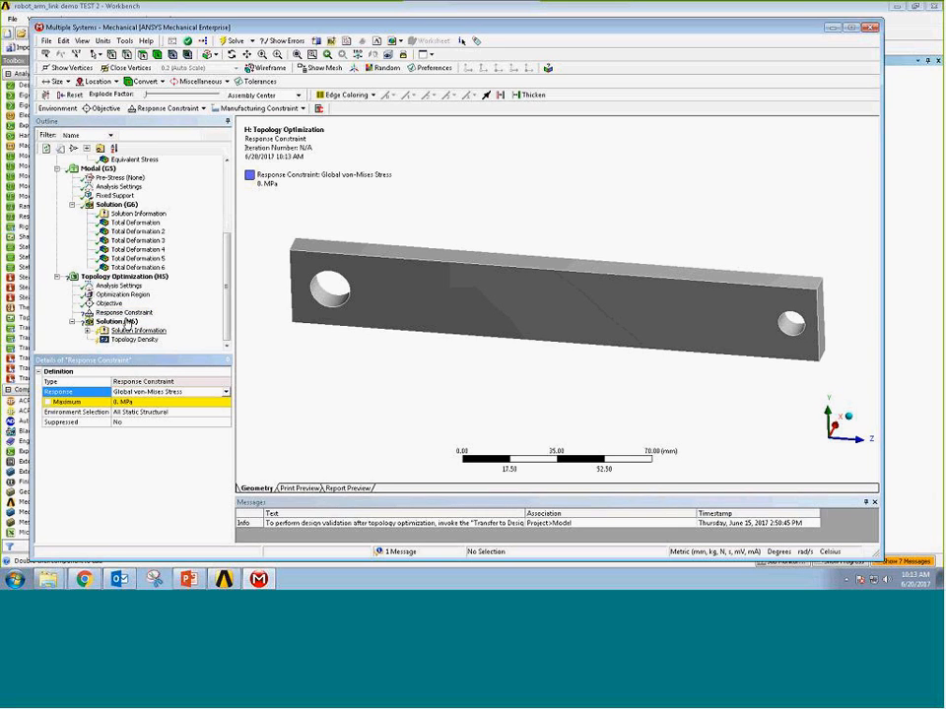
left_click(128, 402)
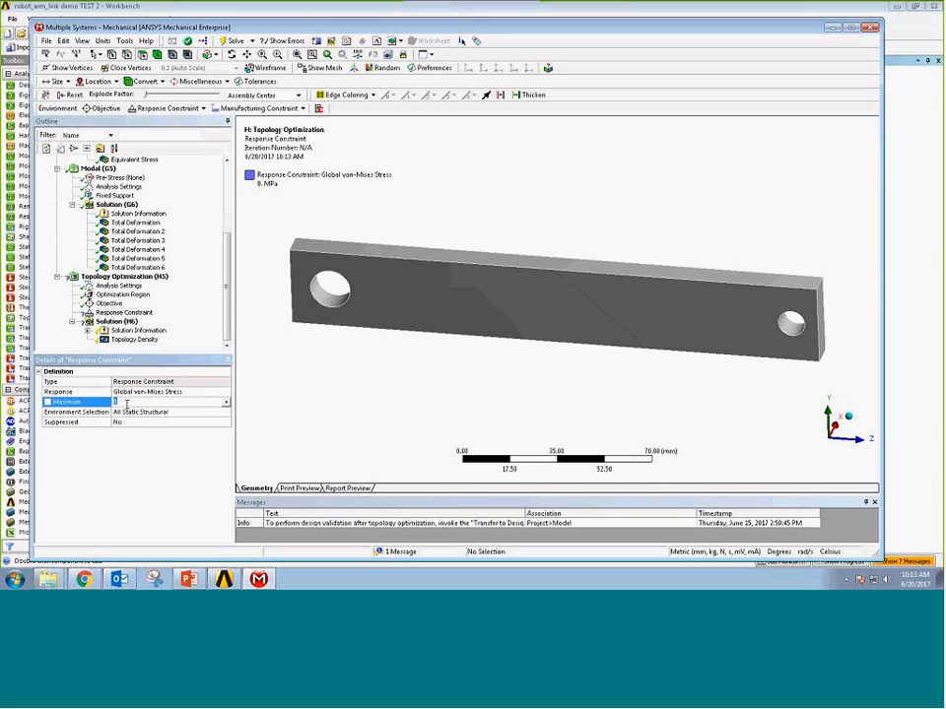
type("200")
key("Return")
Insert a displacement constraint in the topology optimization and scope it to one mesh node on the small hole's inner surface.
left_click(144, 279)
right_click(144, 284)
mouse_move(148, 285)
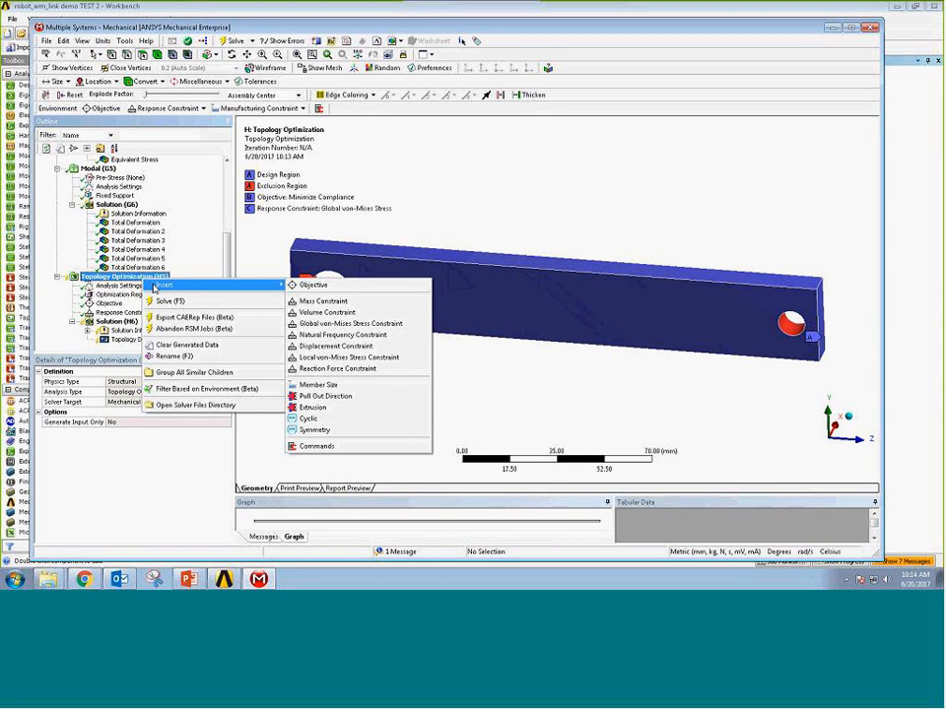
left_click(330, 347)
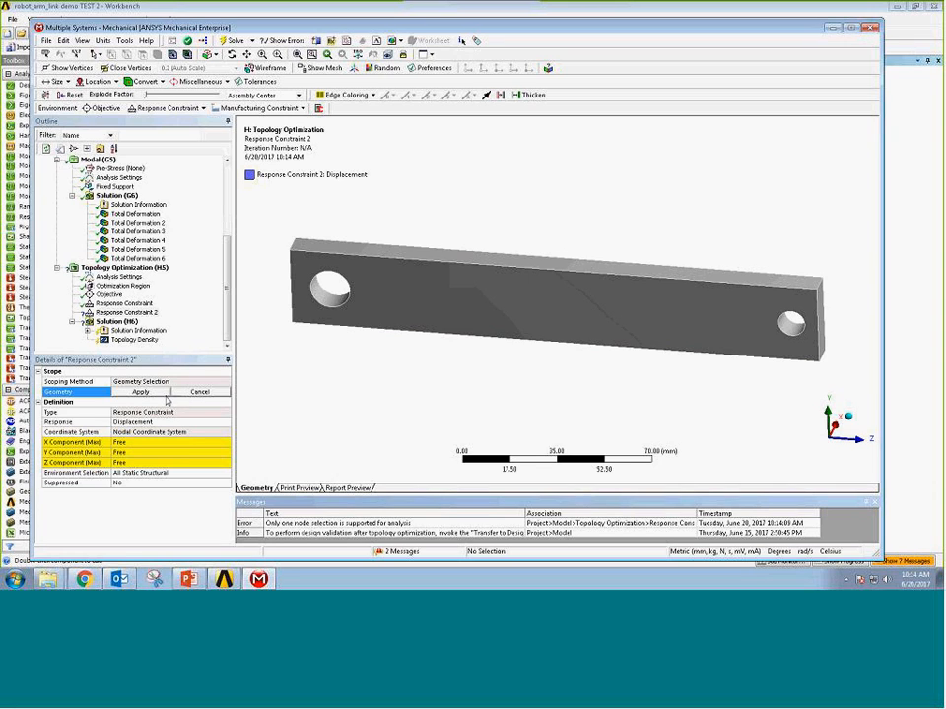
left_click(173, 55)
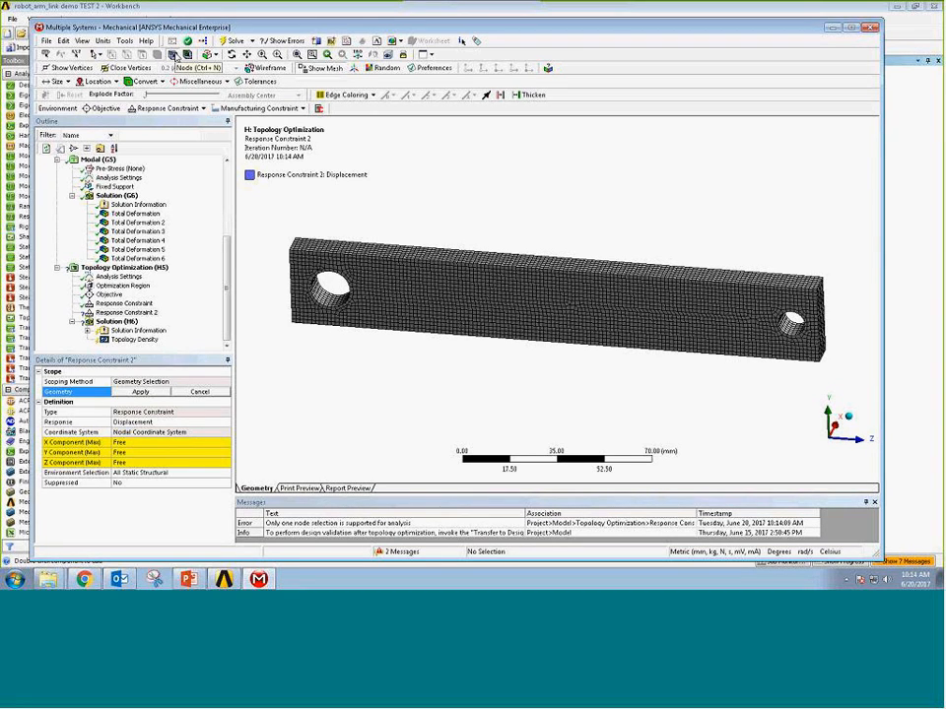
right_click_drag(776, 294, 813, 363)
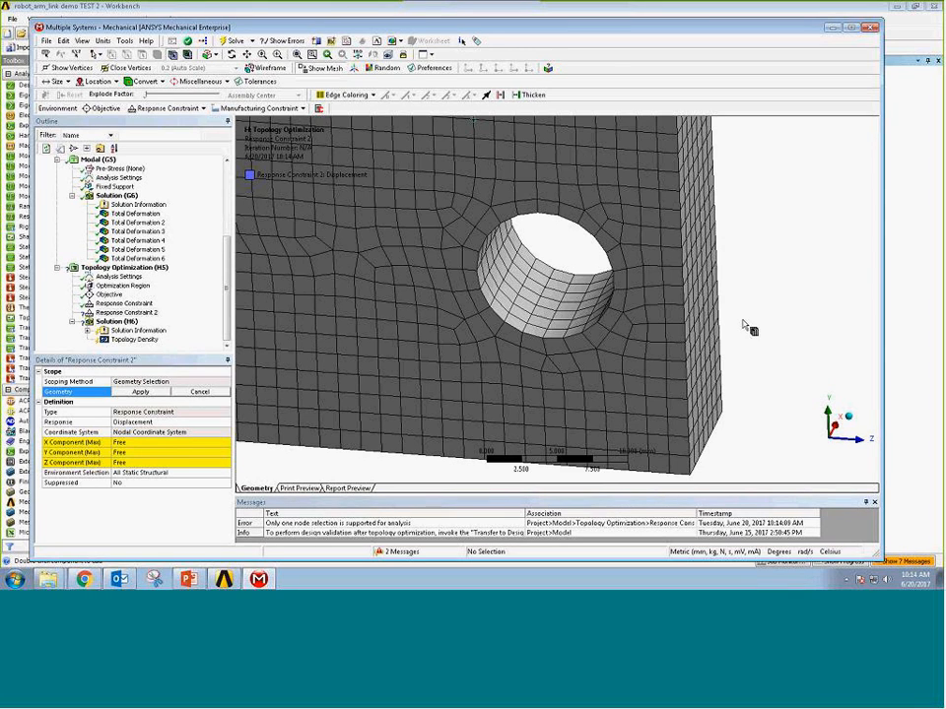
left_click(557, 311)
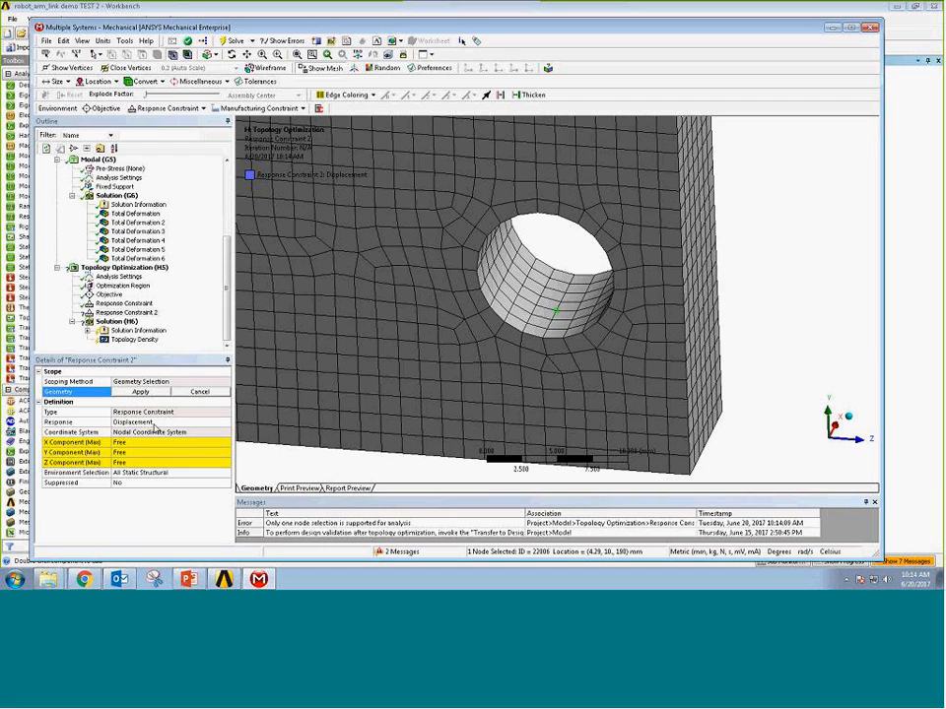
left_click(156, 393)
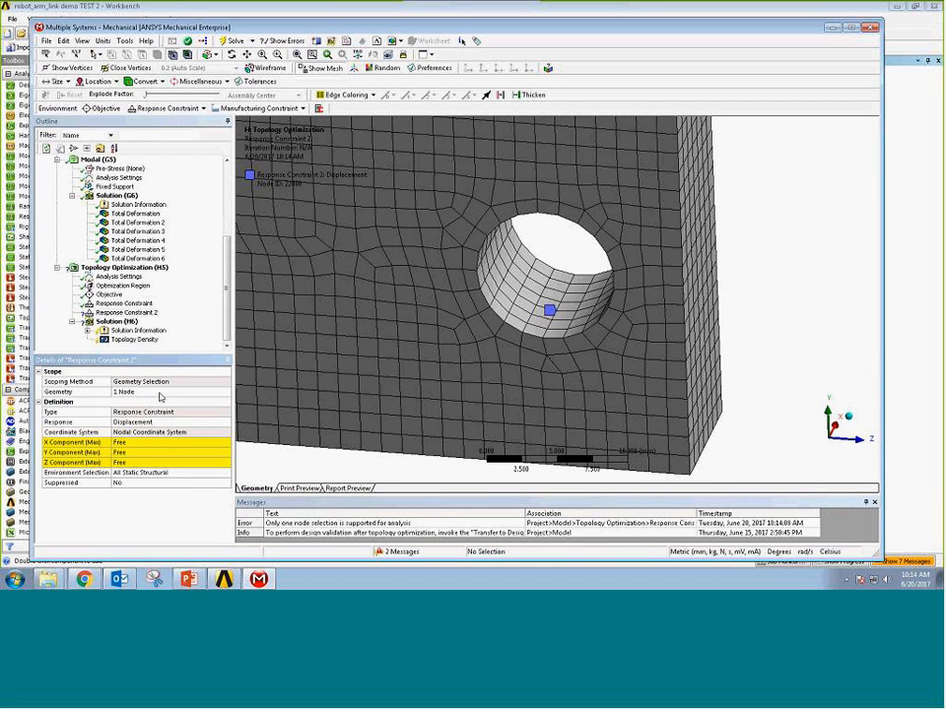
Limit the displacement constraint's maximum Y component to 0.5 mm.
left_click(138, 453)
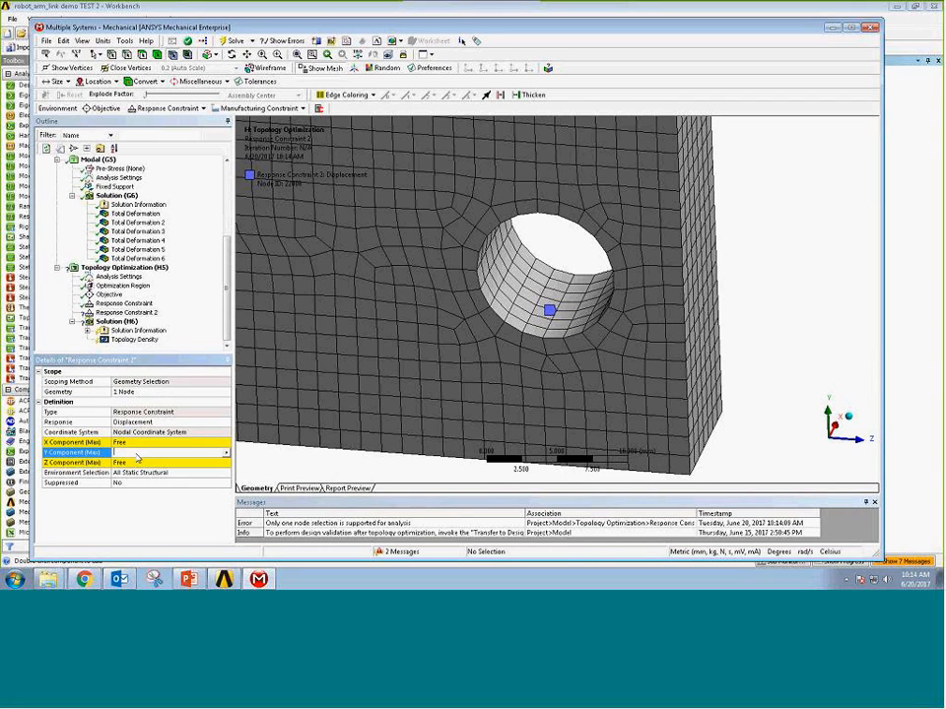
type("0.")
key("Return")
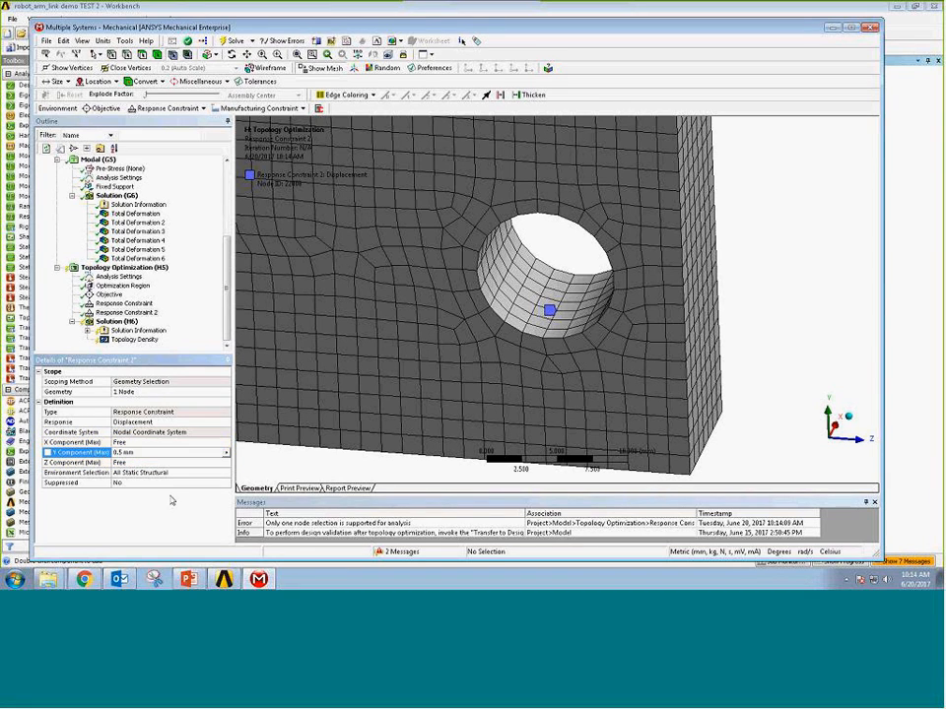
right_click(757, 299)
left_click(780, 378)
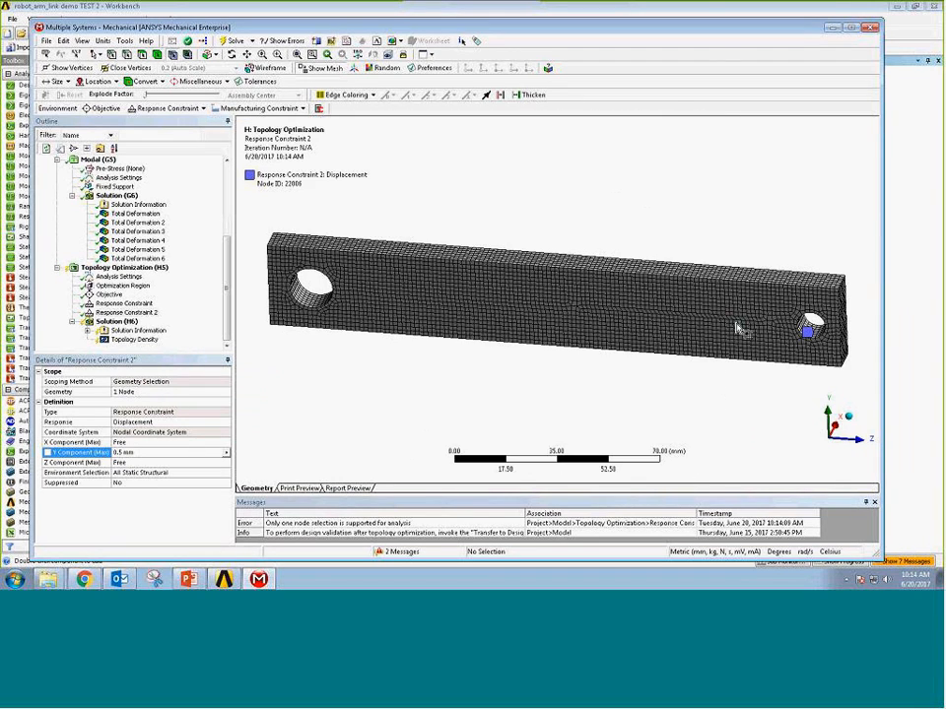
Insert a natural frequency constraint in the topology optimization and set its mode number to 2.
left_click(136, 270)
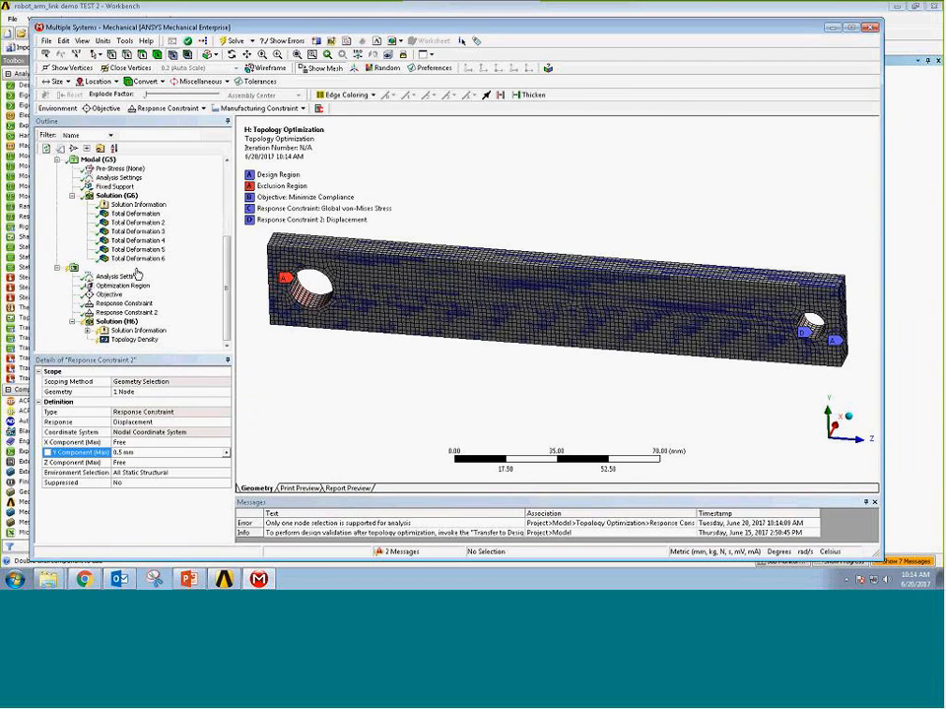
right_click(138, 268)
mouse_move(163, 274)
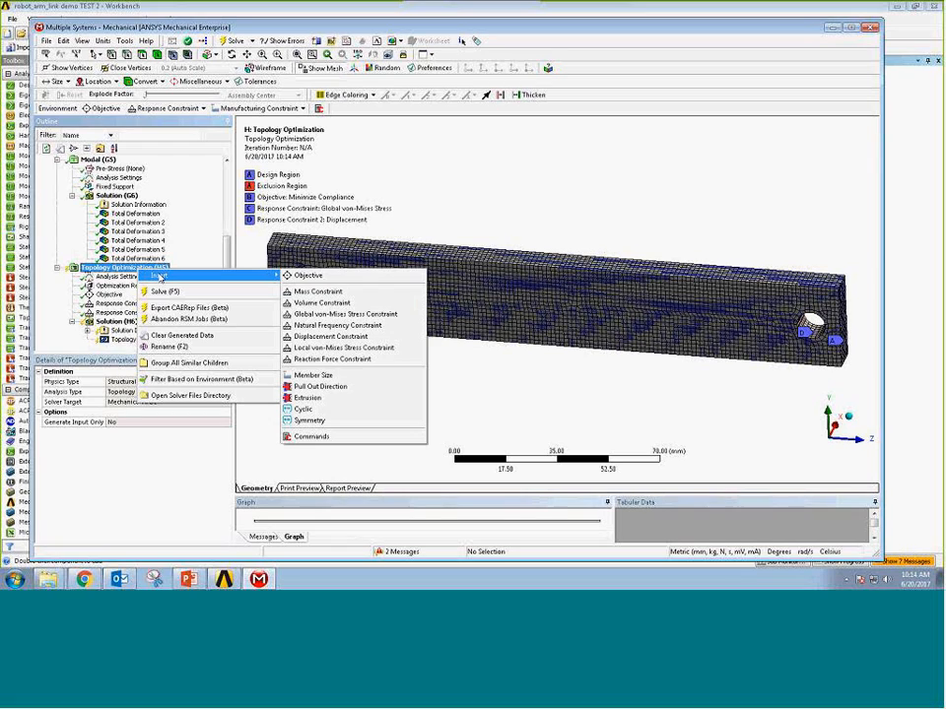
left_click(338, 325)
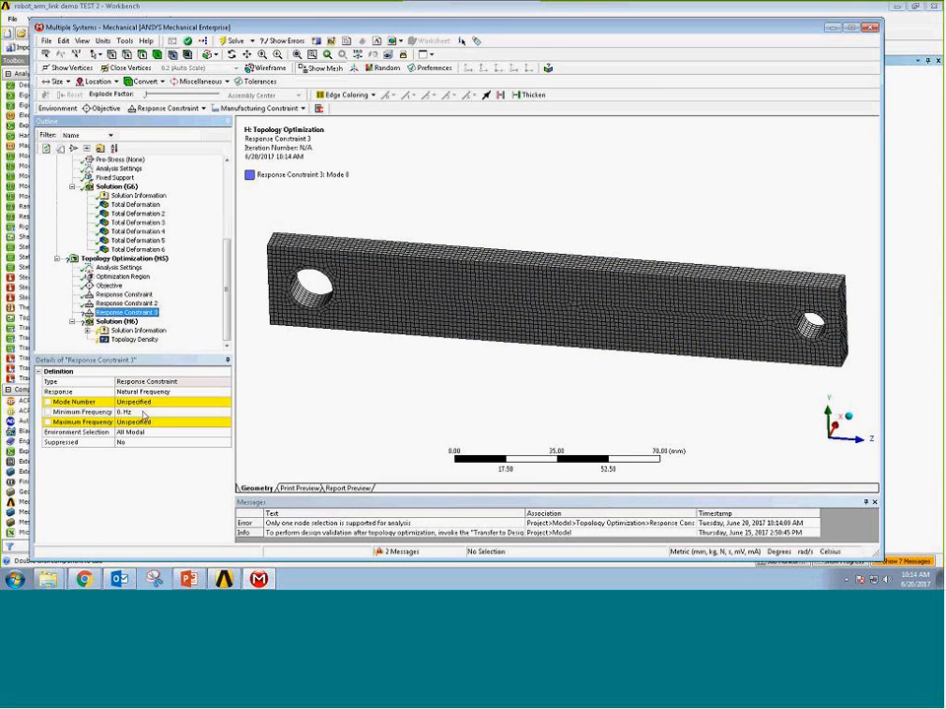
left_click(144, 402)
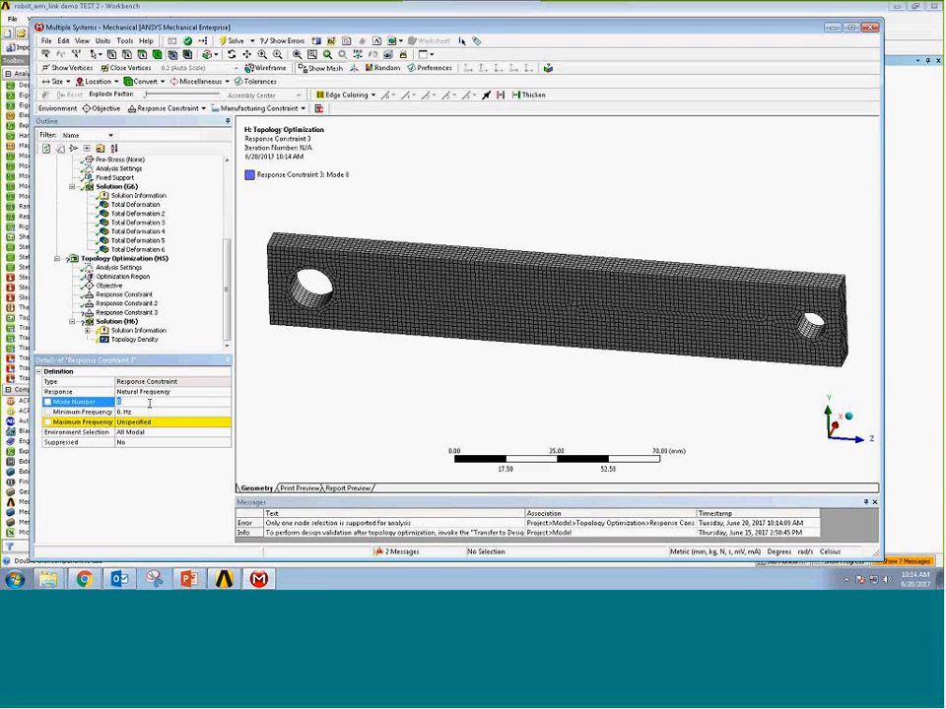
Review the modal analysis's second-mode total deformation and limit the natural frequency constraint to a minimum of 800 Hz and a maximum of 10000 Hz.
left_click(133, 213)
left_click(826, 450)
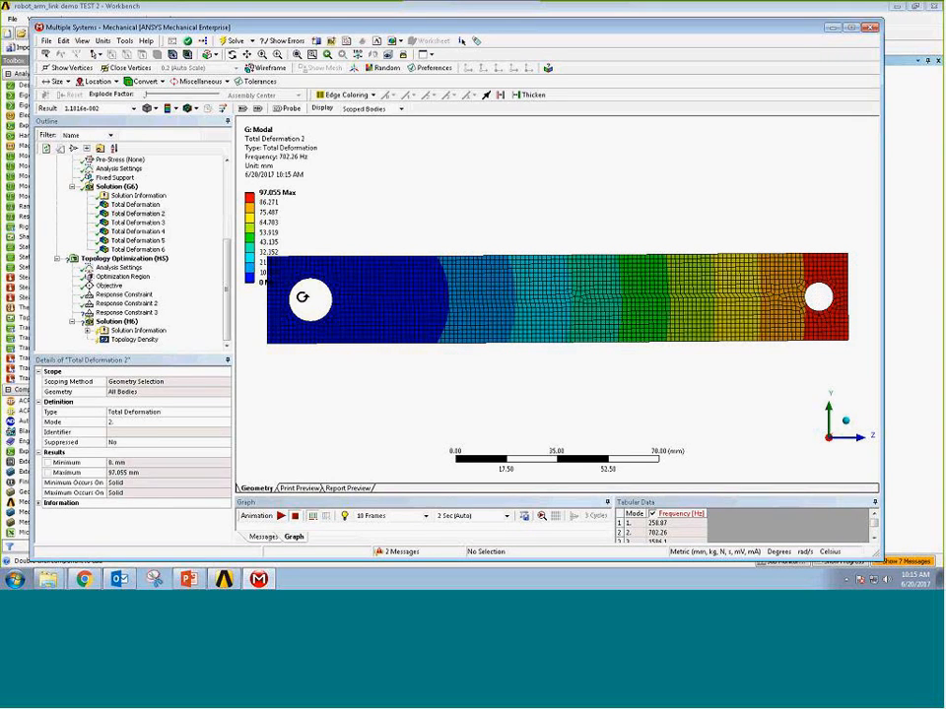
left_click(116, 312)
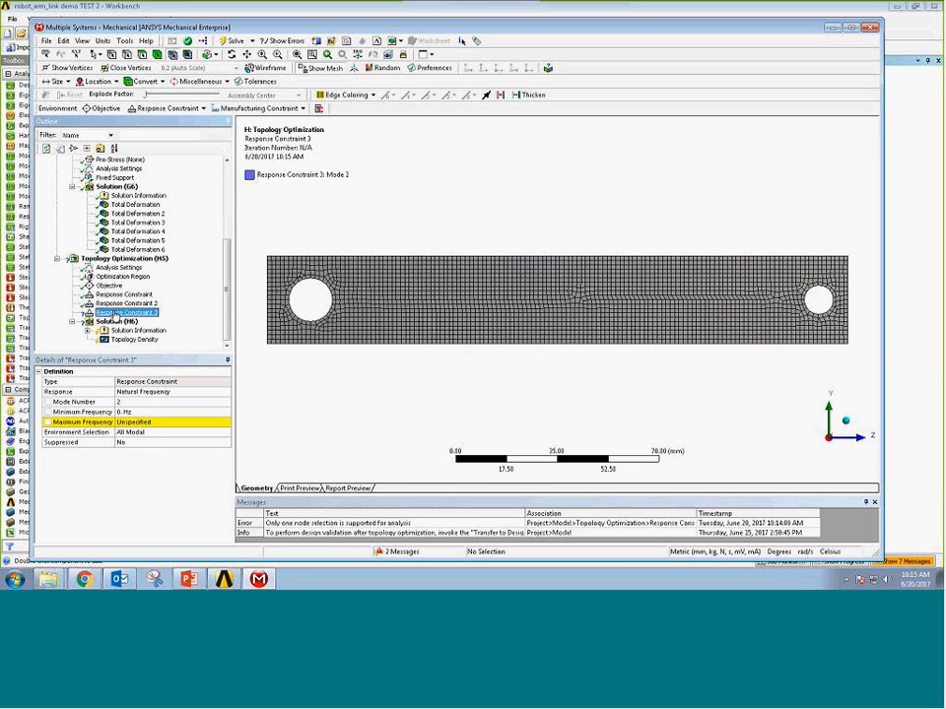
left_click(130, 412)
type("8")
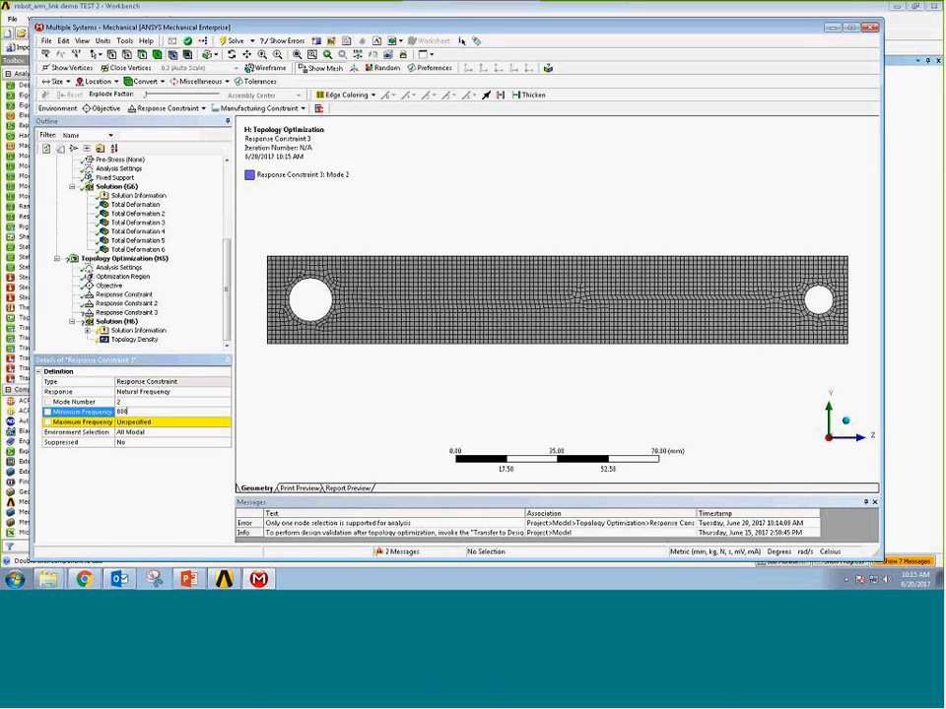
type("00")
left_click(142, 422)
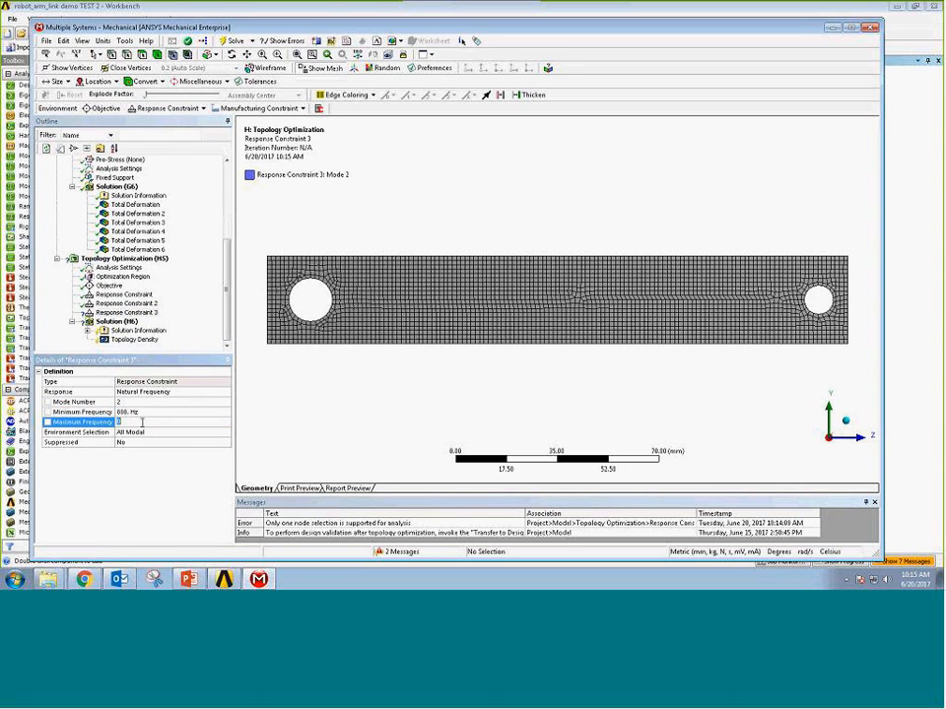
type("10000")
key("Return")
Insert a Member Size manufacturing constraint in the topology optimization and set its minimum size manually to 8 mm.
left_click(125, 260)
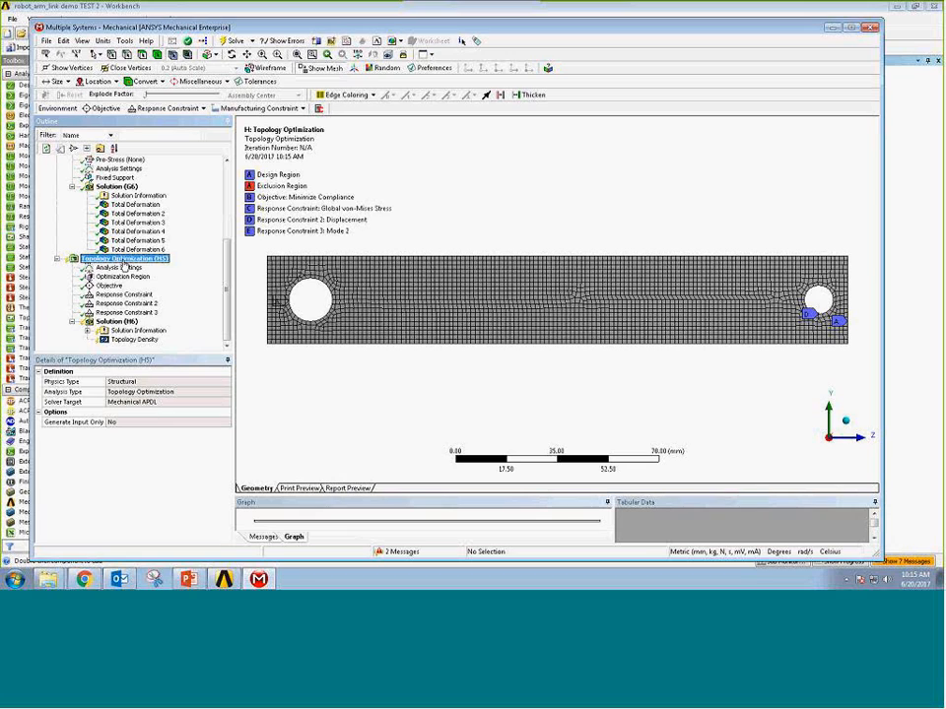
right_click(122, 264)
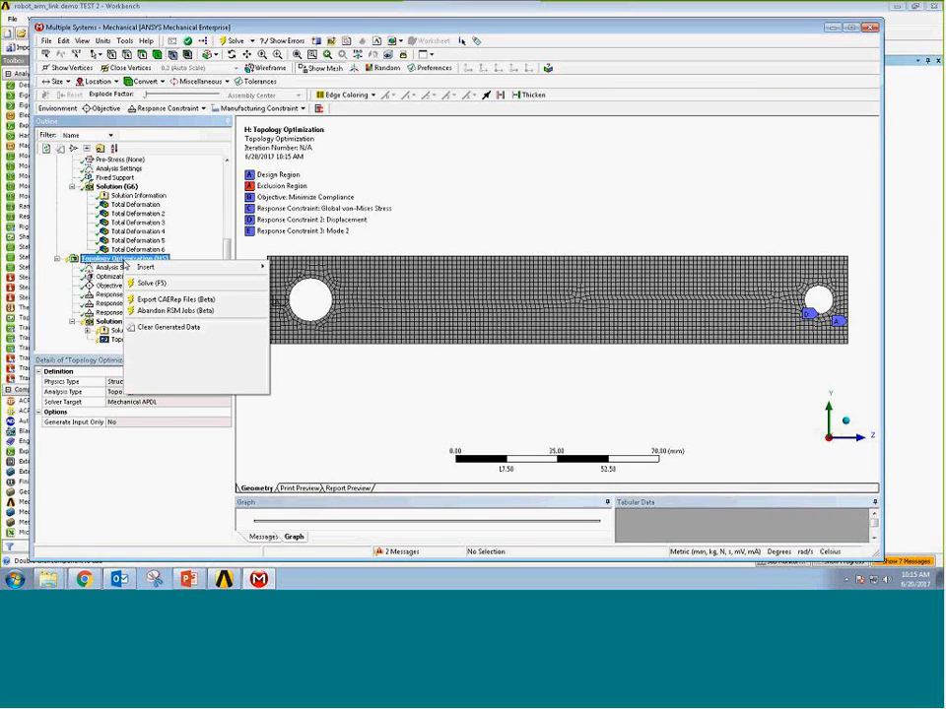
mouse_move(146, 269)
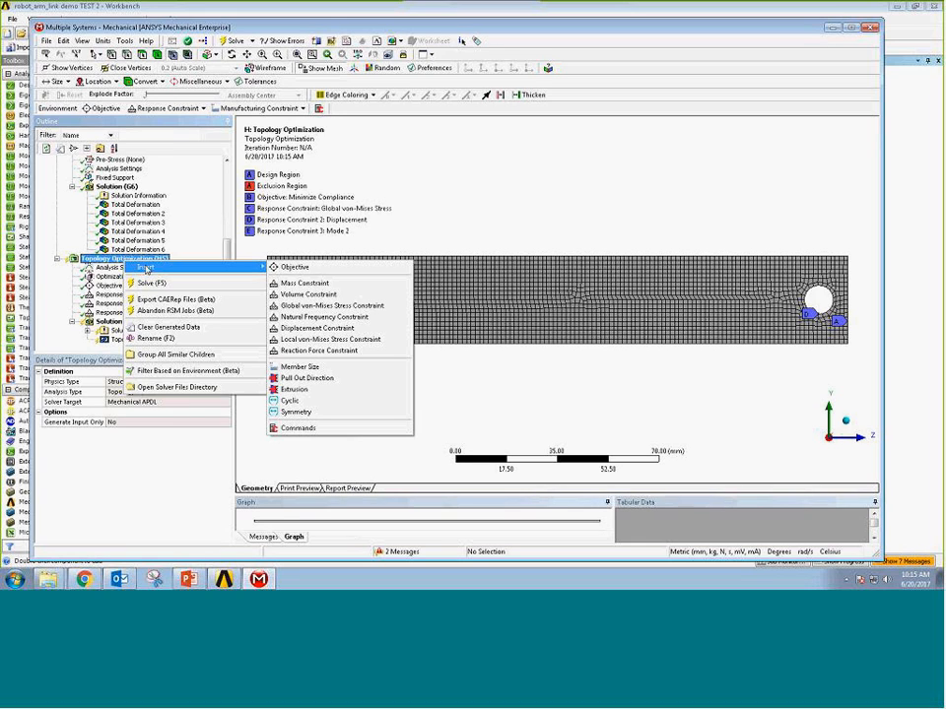
left_click(314, 368)
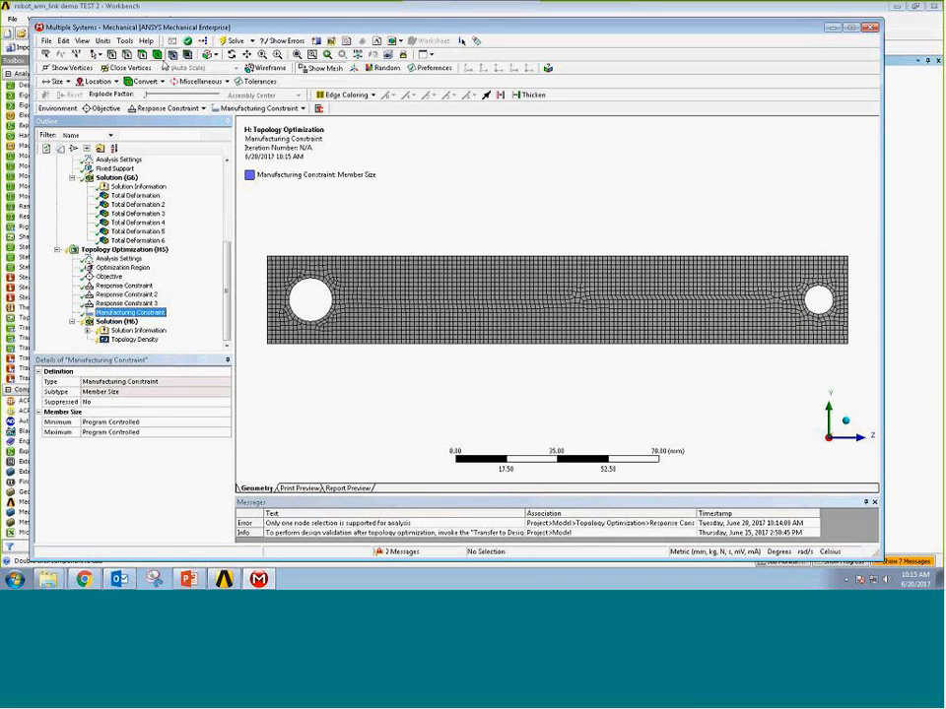
left_click(157, 55)
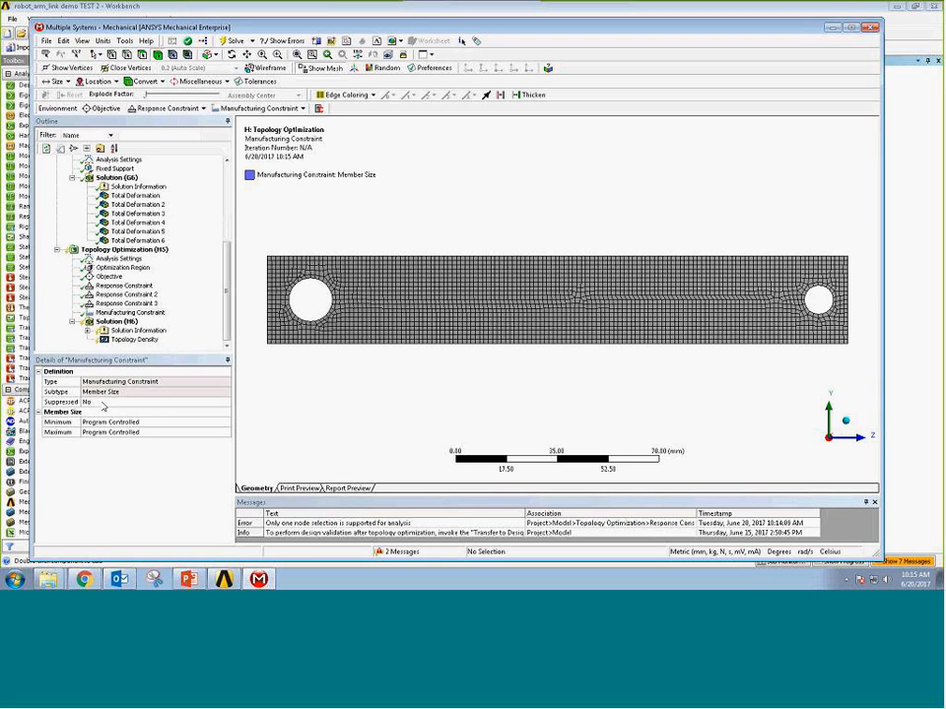
left_click(121, 425)
left_click(121, 426)
left_click(120, 439)
left_click(115, 432)
type("8")
key("Return")
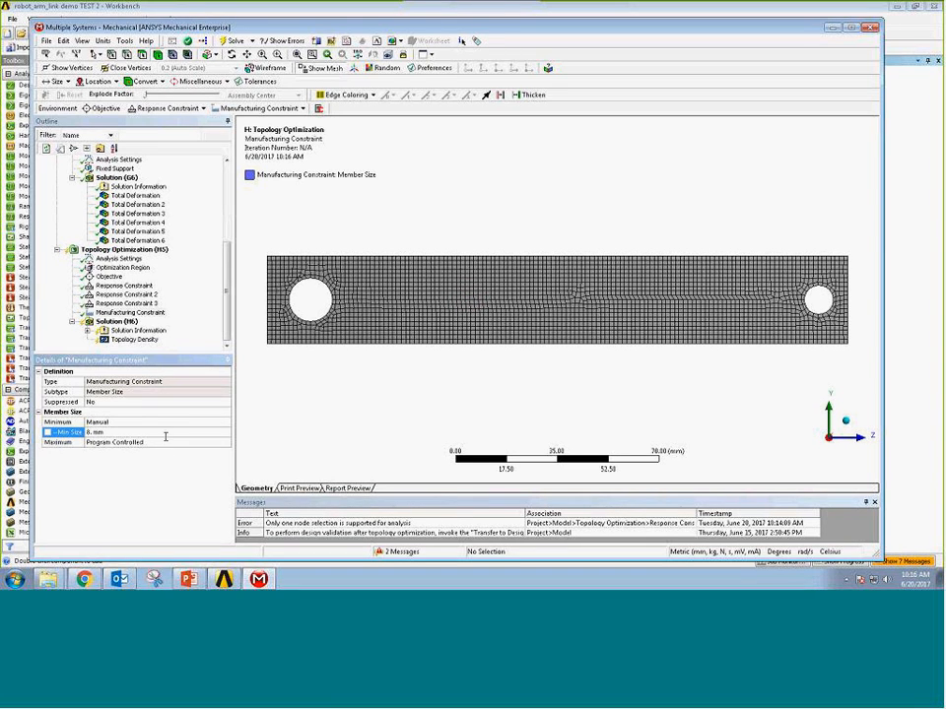
Insert an Extrusion manufacturing constraint in the topology optimization.
left_click(128, 250)
right_click(135, 252)
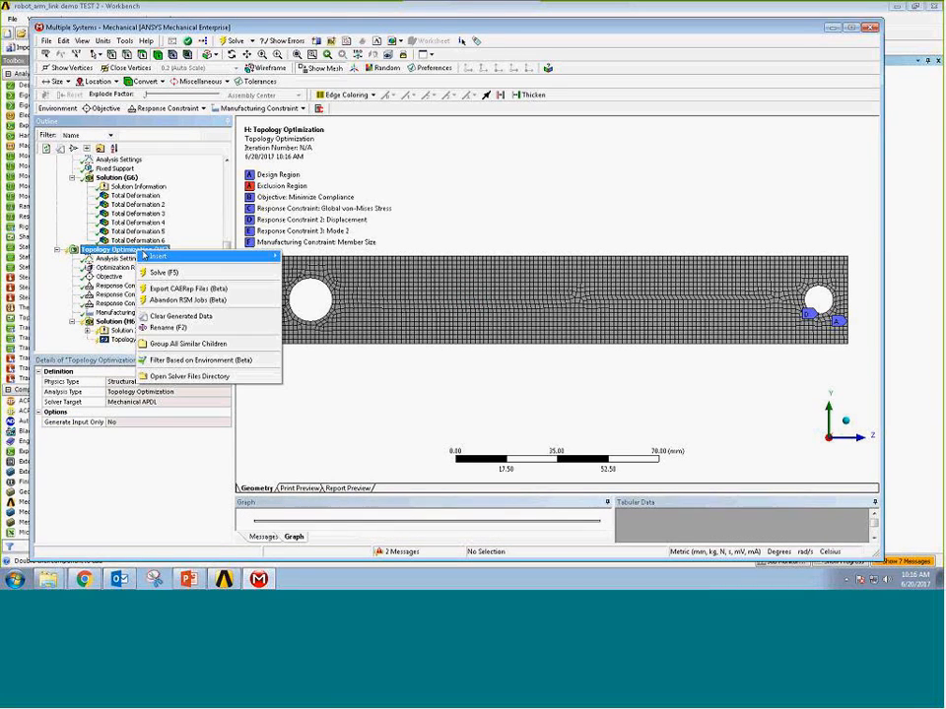
mouse_move(155, 258)
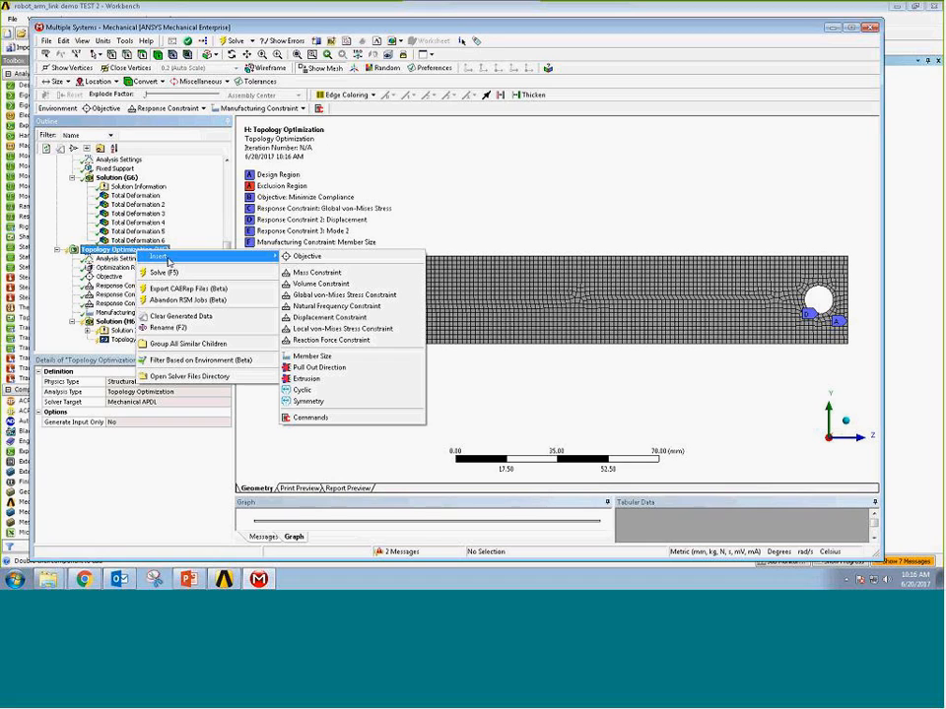
left_click(311, 382)
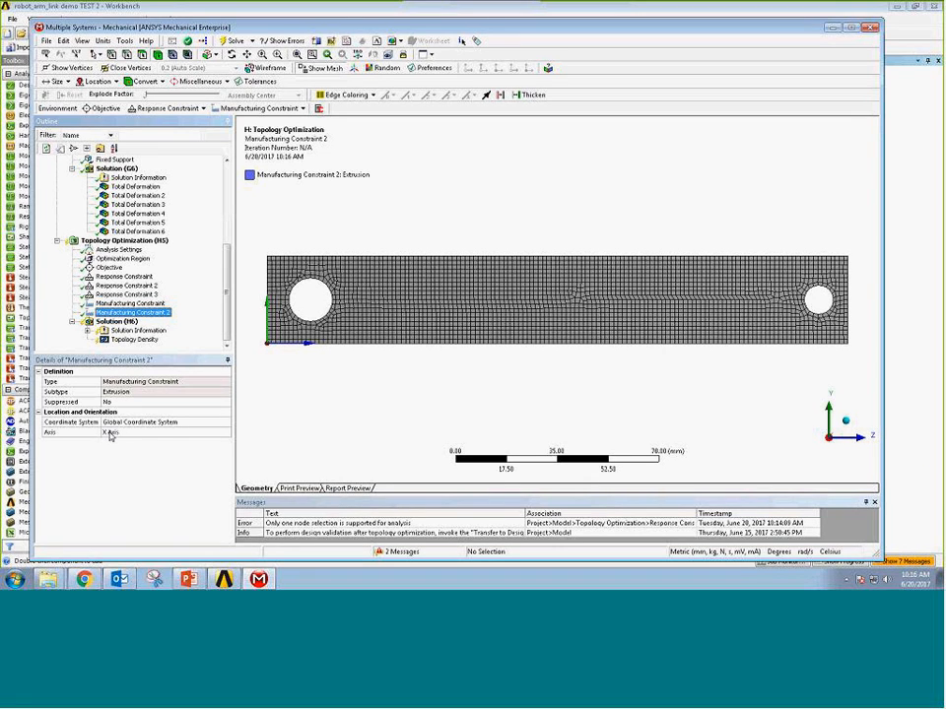
middle_click_drag(519, 382, 492, 252)
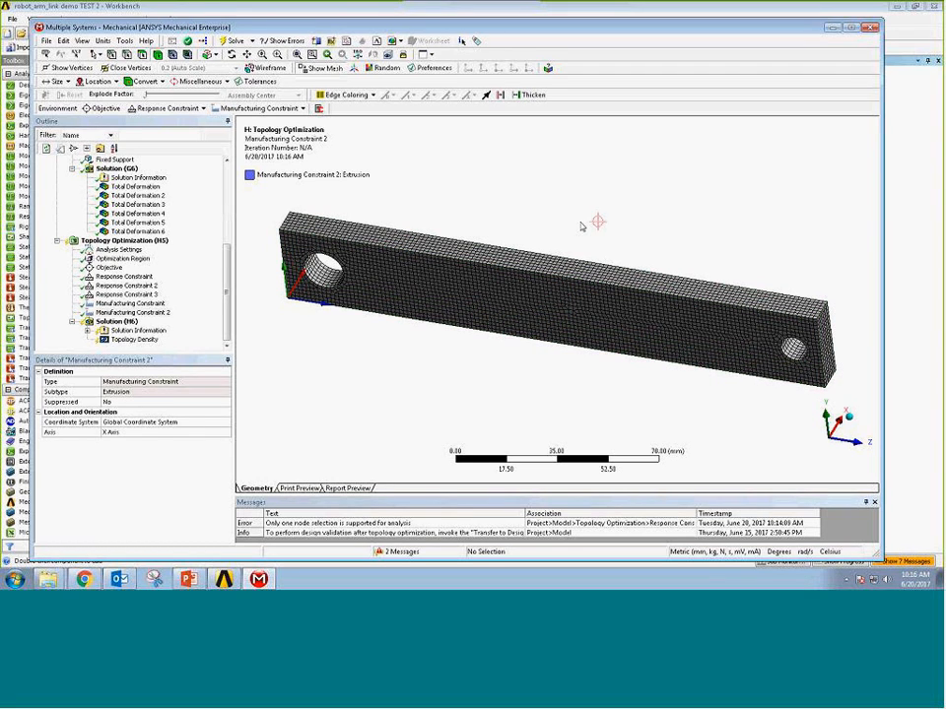
Set the extrusion constraint's coordinate system to symmetry and check its axes on the link.
left_click(185, 422)
left_click(226, 422)
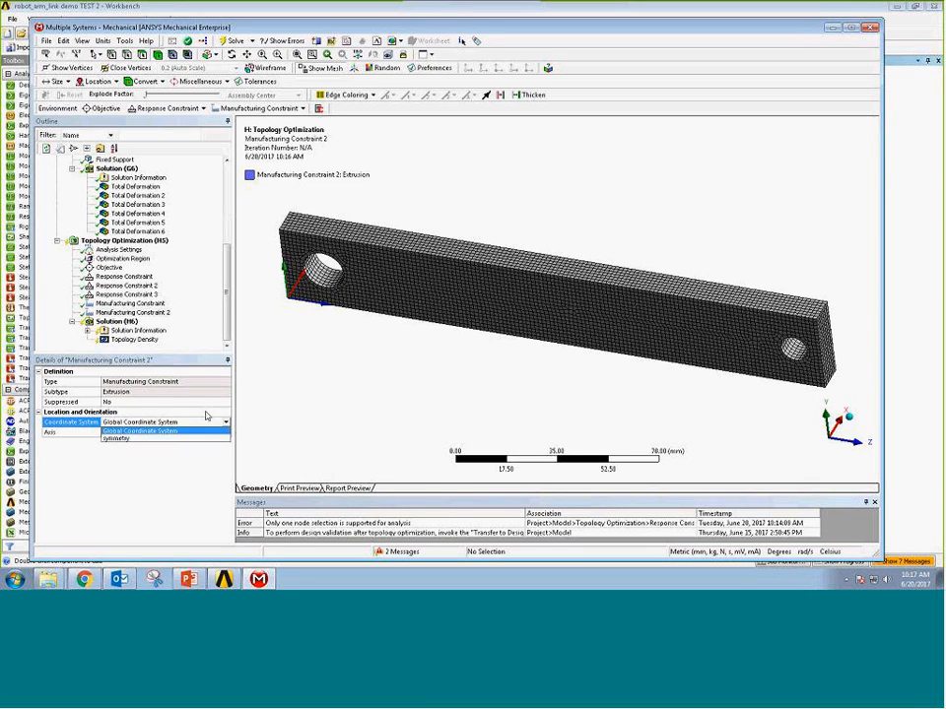
left_click(131, 439)
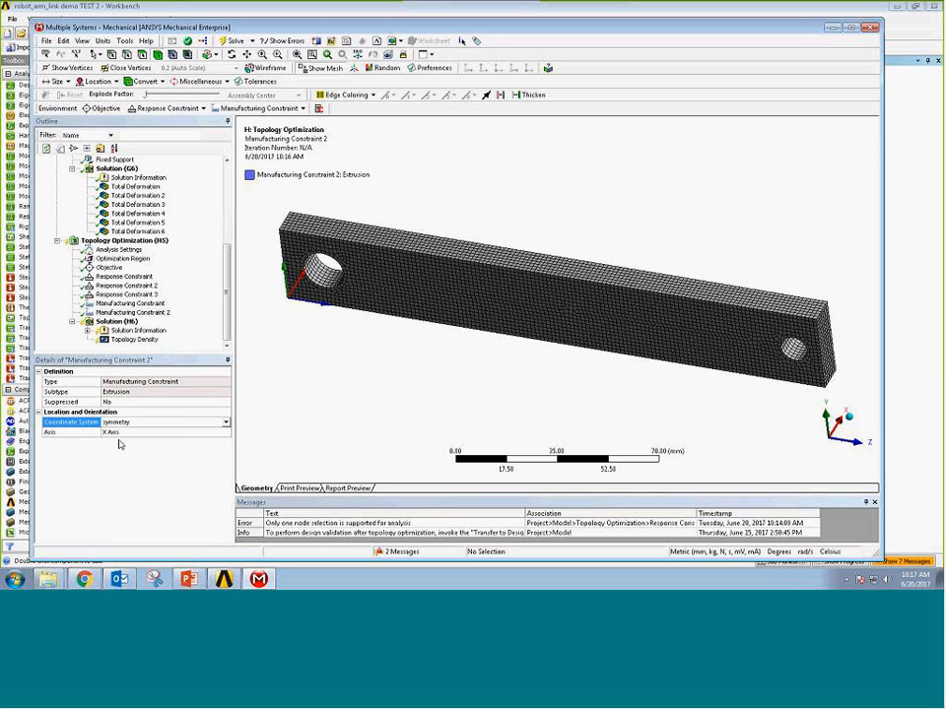
mouse_move(509, 355)
middle_mouse_down()
mouse_move(520, 358)
mouse_move(502, 367)
middle_mouse_up()
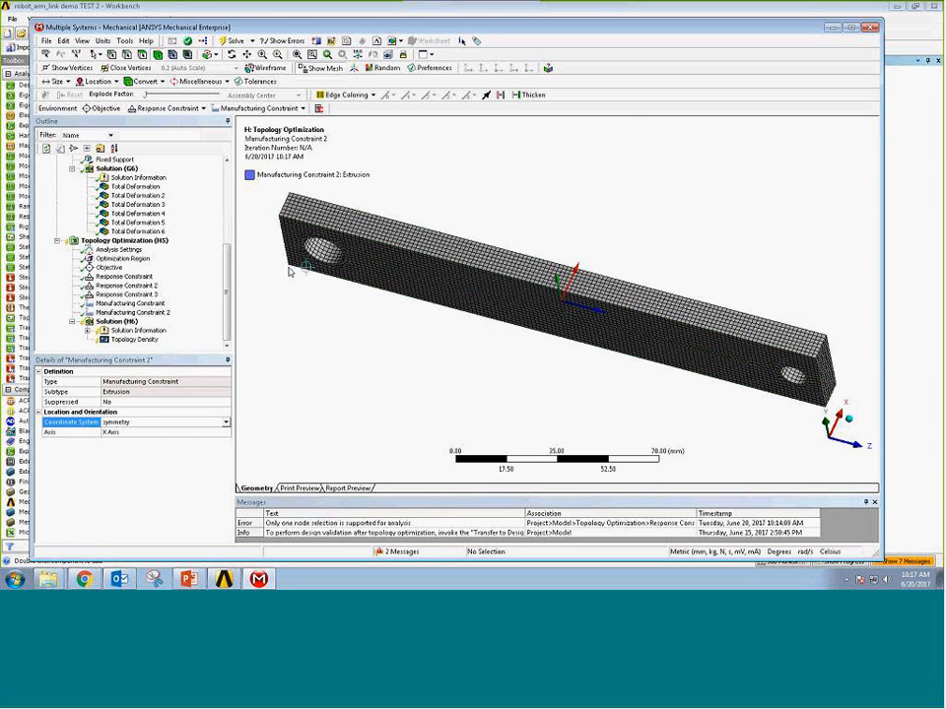
mouse_move(450, 366)
middle_mouse_down()
mouse_move(451, 317)
mouse_move(444, 349)
middle_mouse_up()
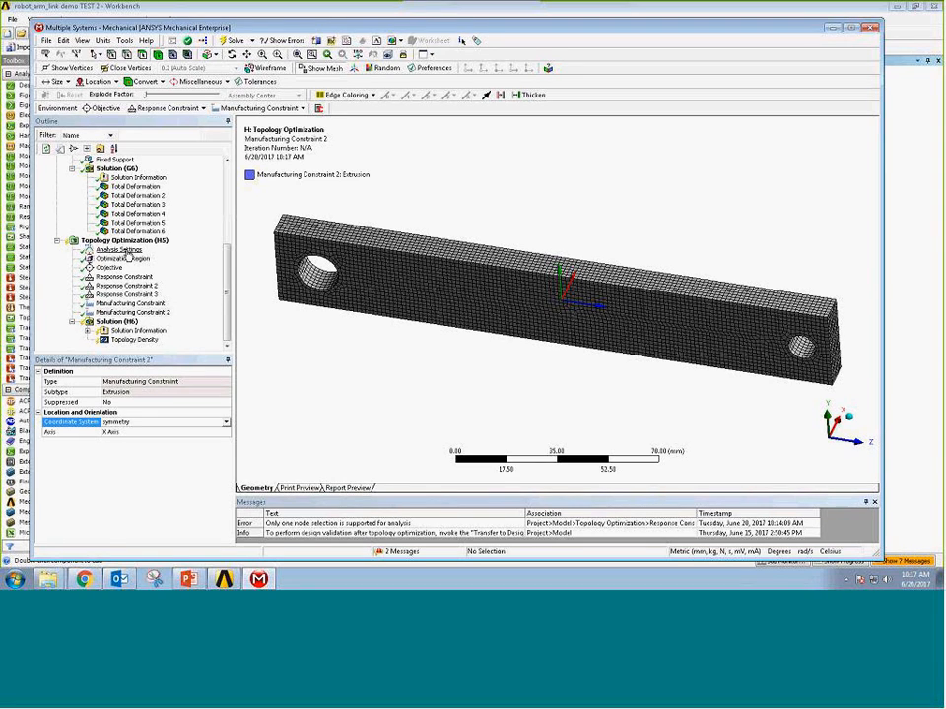
Switch to Workbench, open the solved topology optimization of system C in Mechanical and display its Topology Density result.
left_click(334, 11)
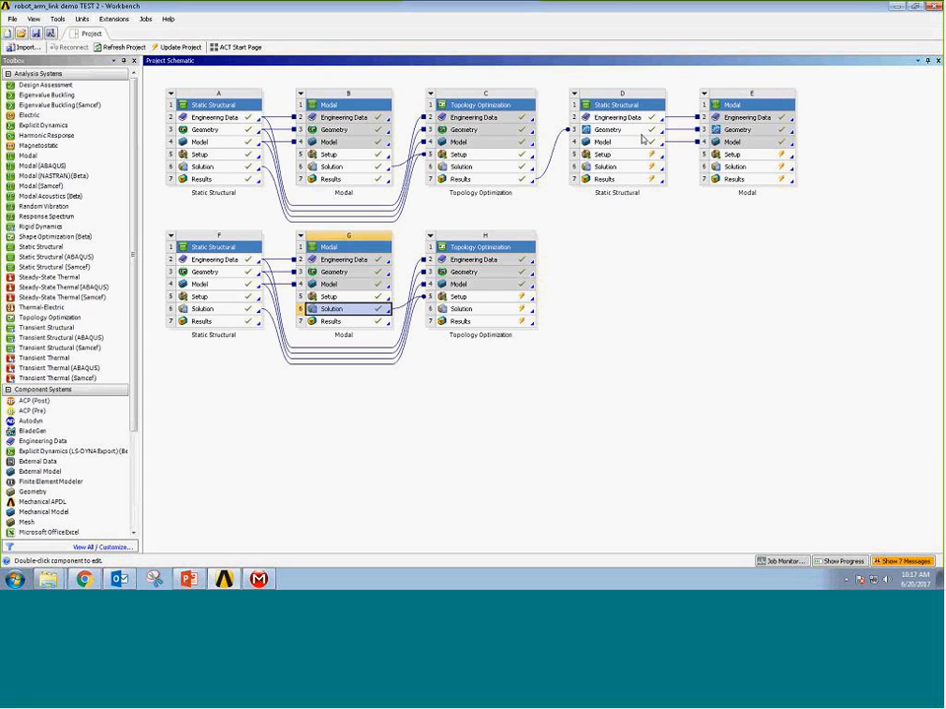
double_click(465, 155)
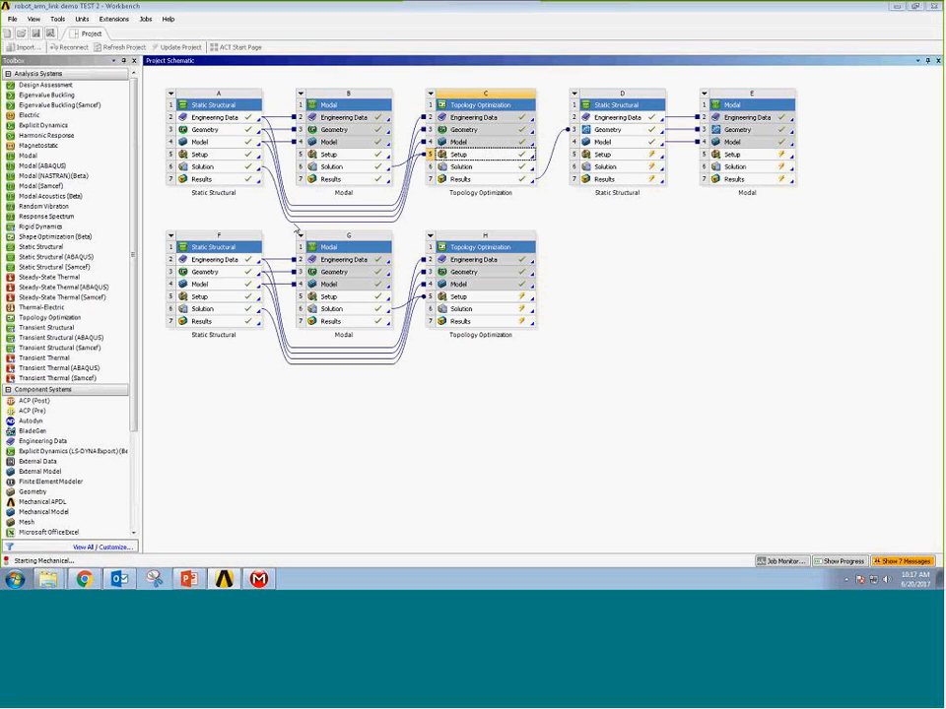
left_click(268, 582)
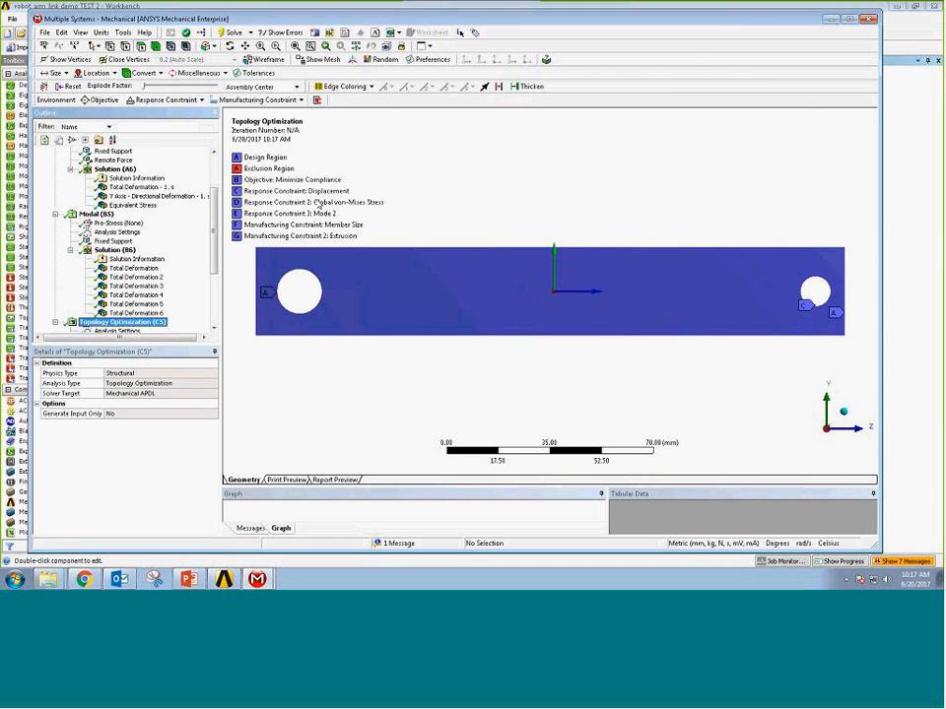
scroll(195, 270, "down", 4)
left_click(126, 322)
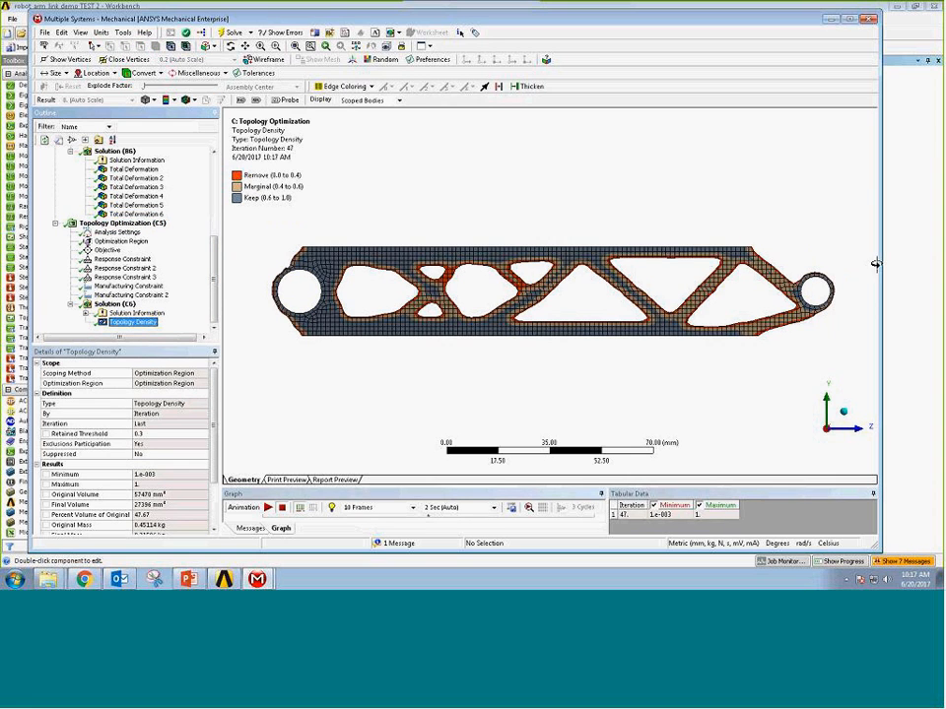
Enlarge the Mechanical window and examine the optimized link's topology density from several angles, ending in a flat side view.
left_click_drag(876, 263, 941, 263)
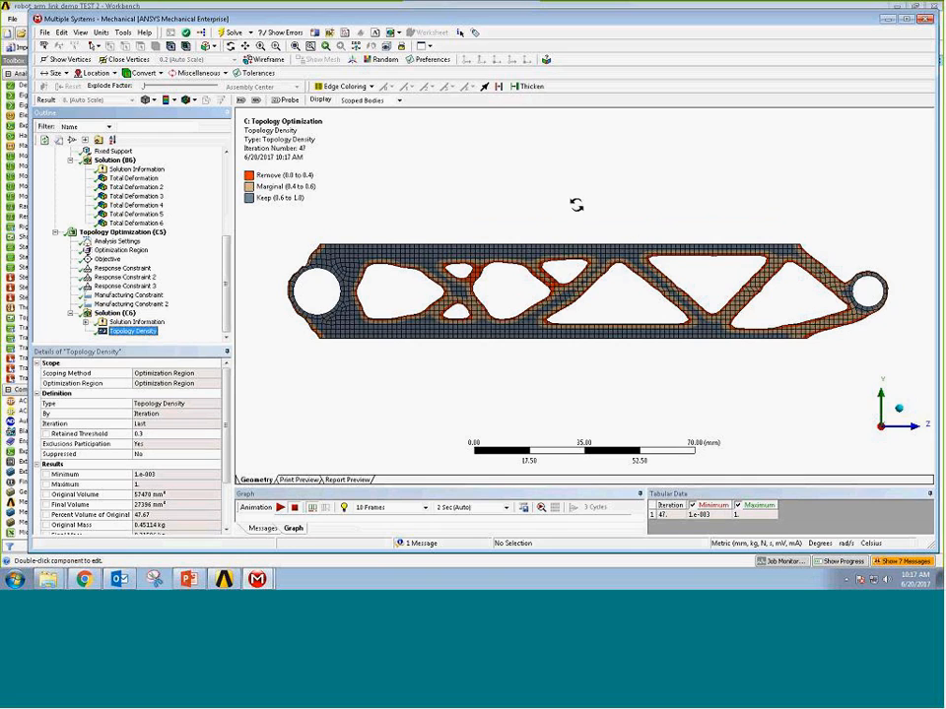
left_click_drag(558, 211, 545, 243)
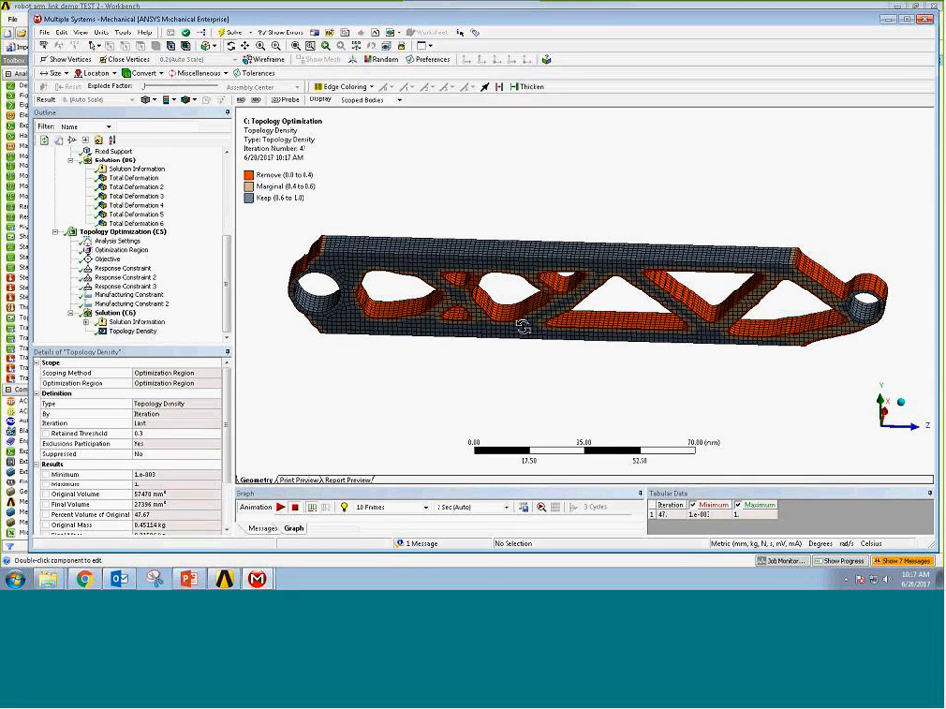
left_click_drag(543, 295, 531, 291)
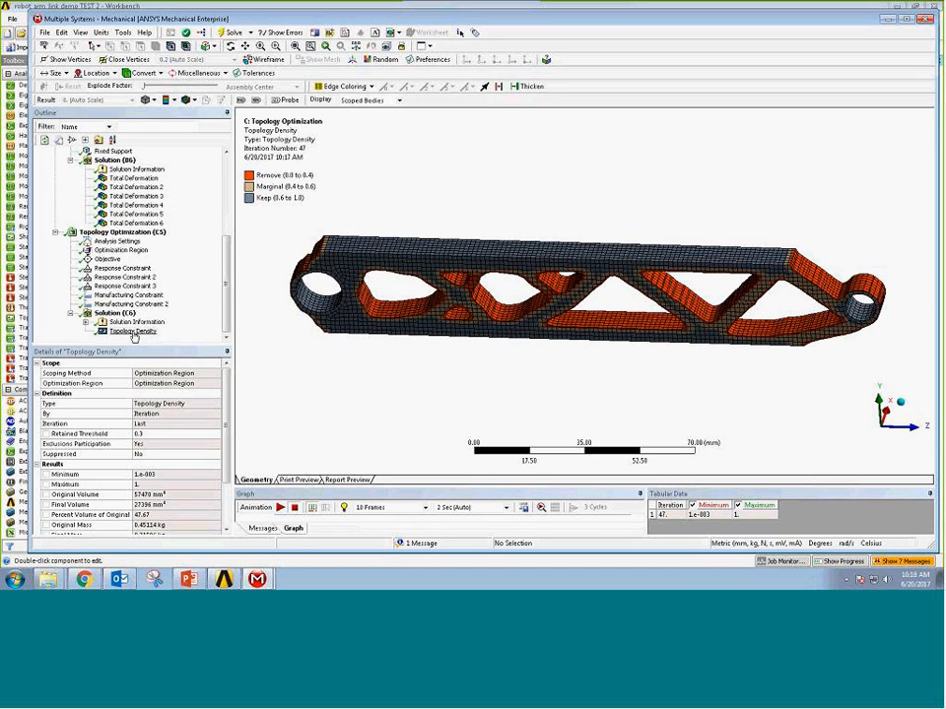
left_click(134, 333)
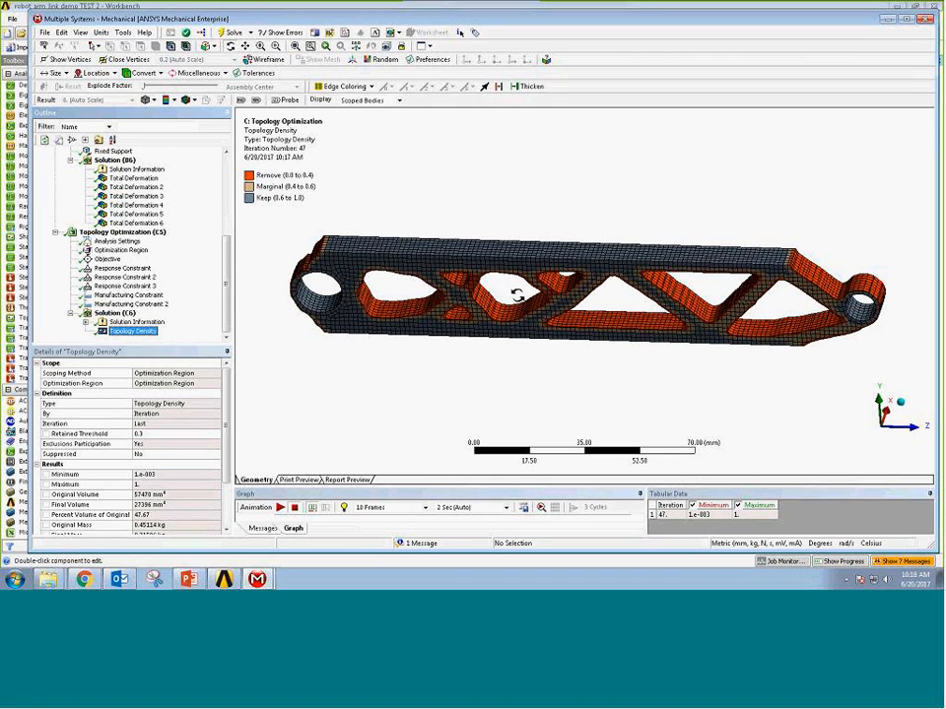
left_click_drag(512, 286, 525, 266)
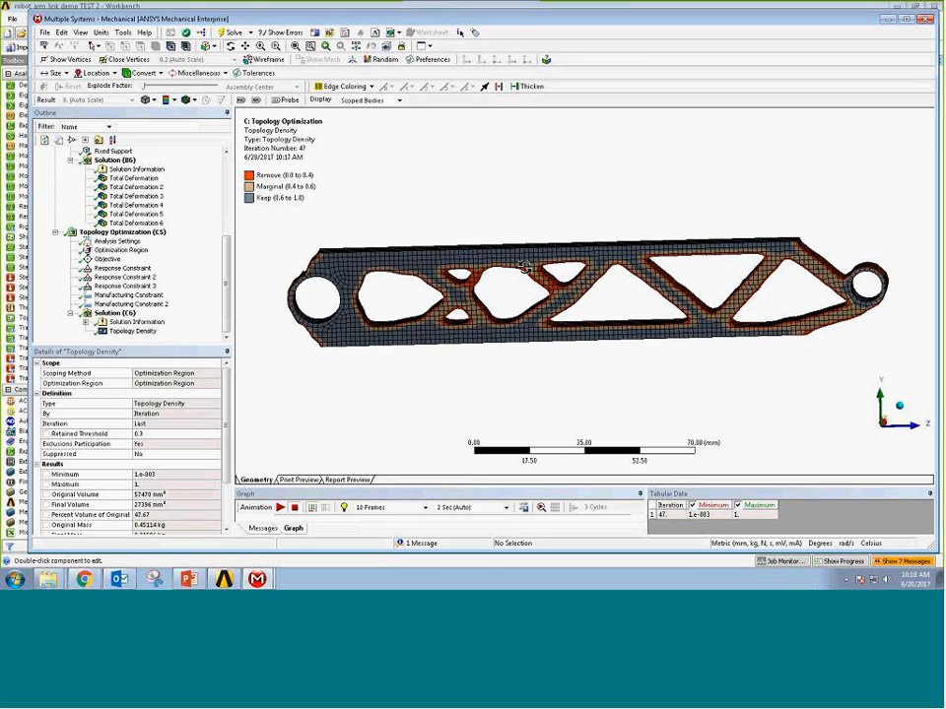
left_click(882, 428)
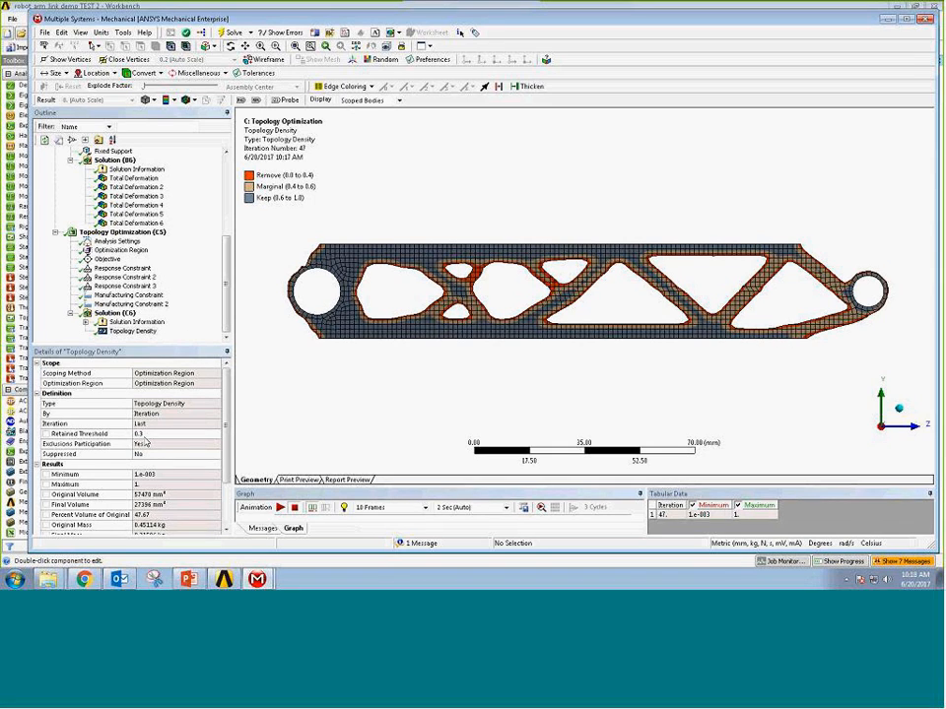
Try a retained threshold of about 0.55 on the Topology Density result and settle it at 0.33.
left_click(145, 434)
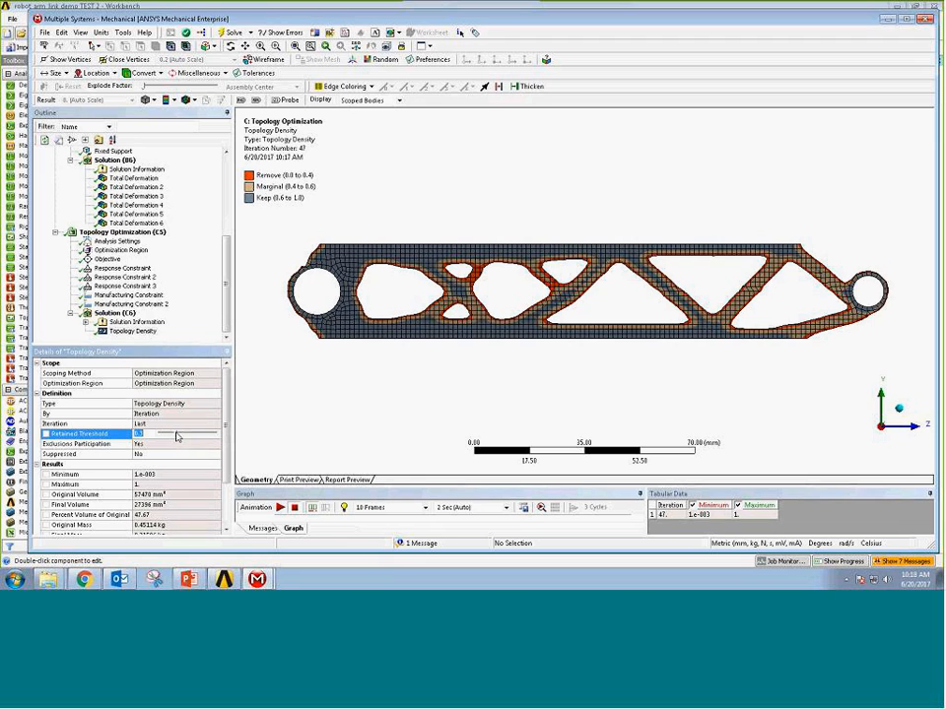
left_click(177, 436)
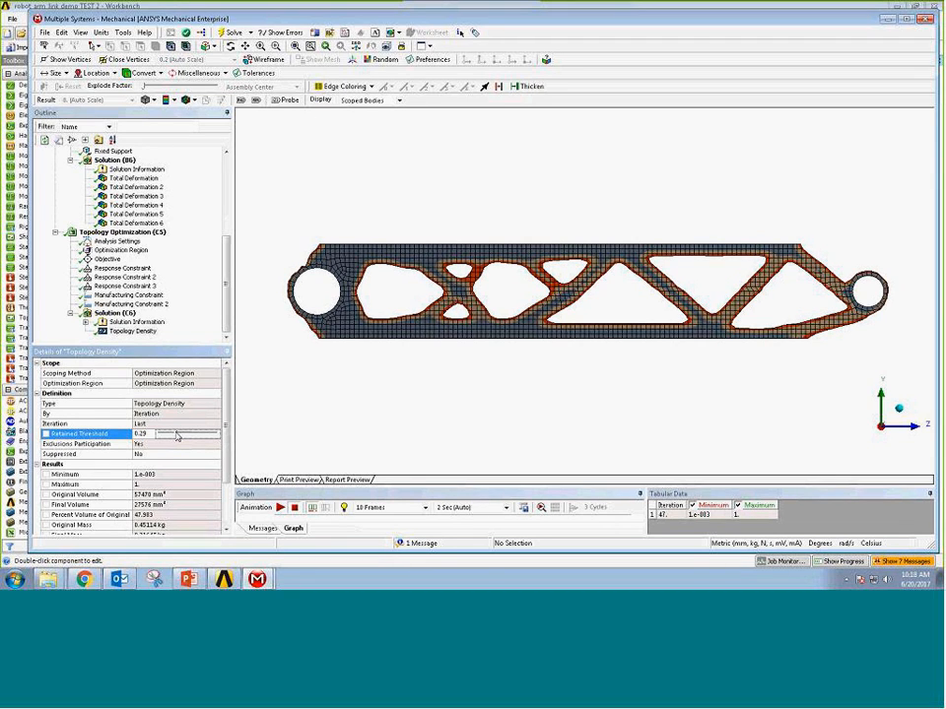
mouse_move(178, 436)
left_mouse_down()
mouse_move(172, 443)
mouse_move(192, 440)
left_mouse_up()
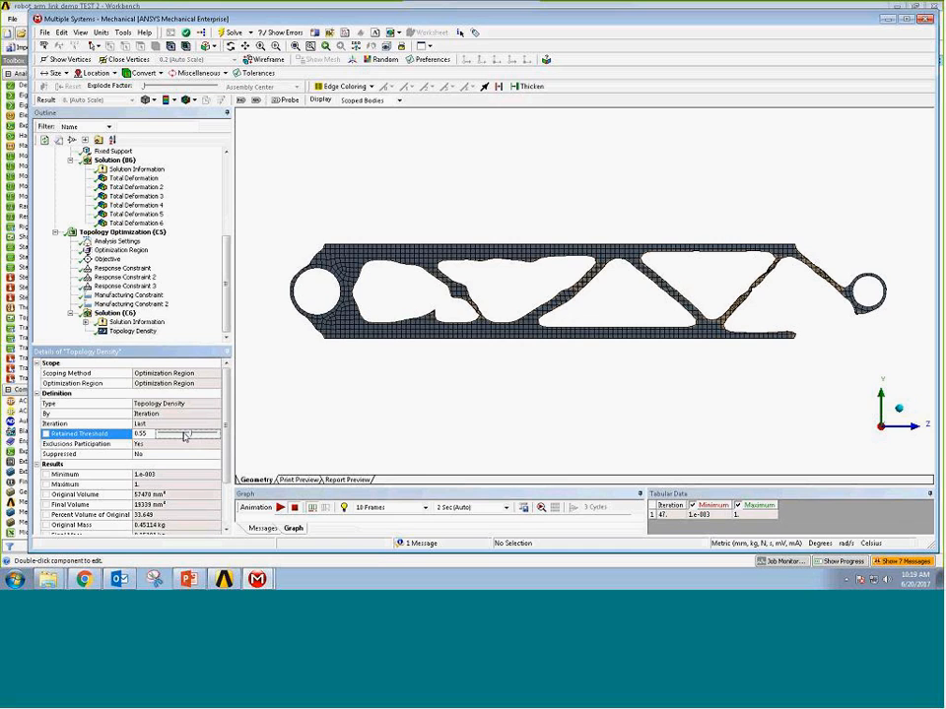
left_click_drag(192, 436, 179, 439)
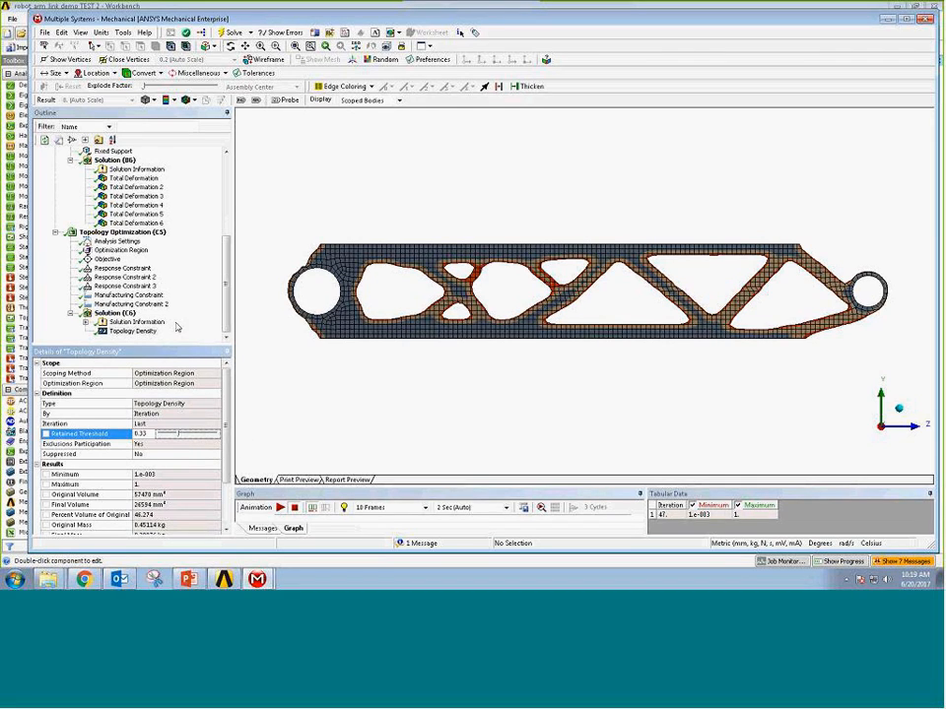
Refresh the Topology Density display and switch back to the Workbench project schematic.
left_click(132, 332)
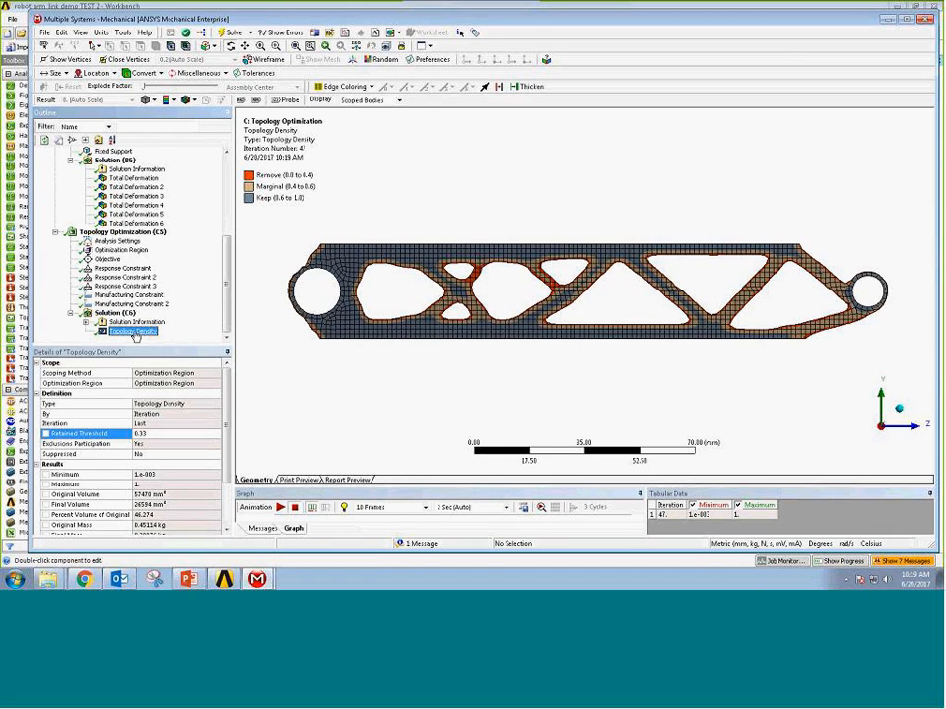
left_click(148, 333)
left_click(370, 8)
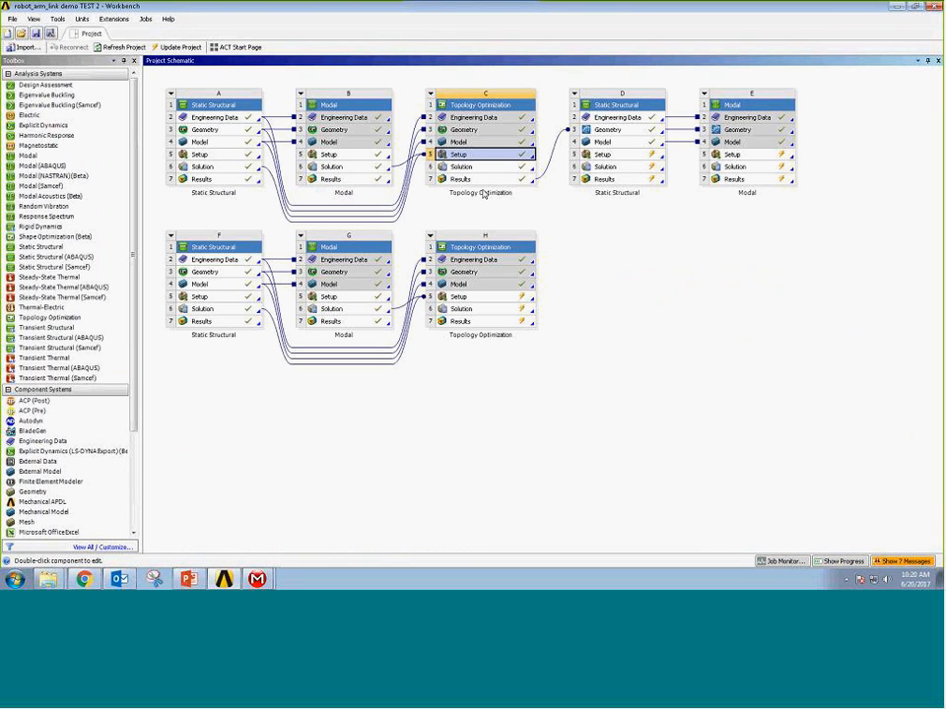
Transfer the results of topology optimization system H to a design validation system in the project schematic.
left_click(464, 323)
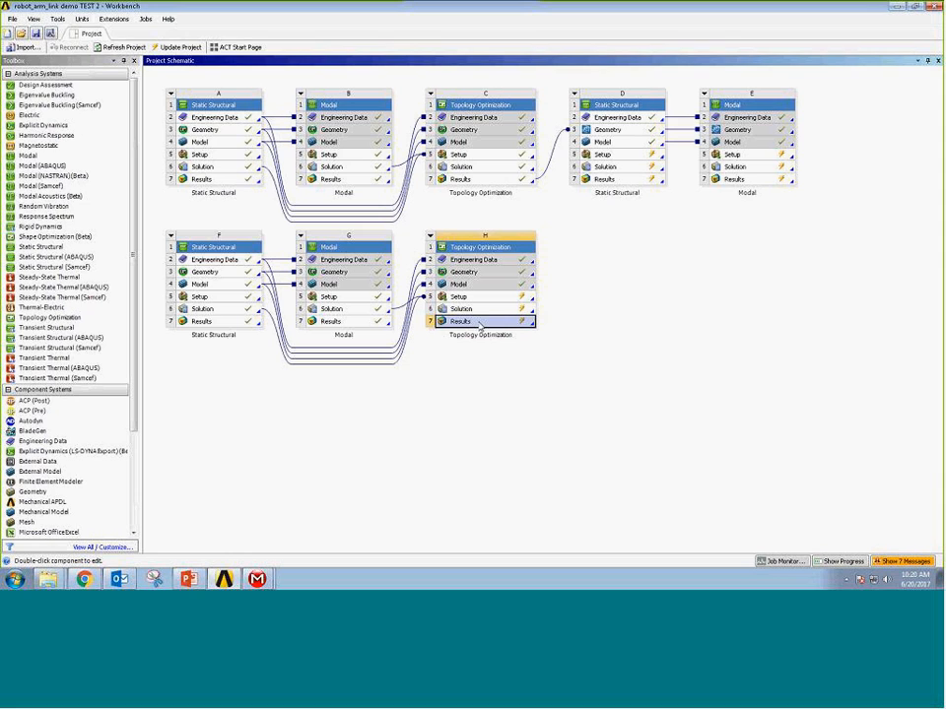
right_click(480, 326)
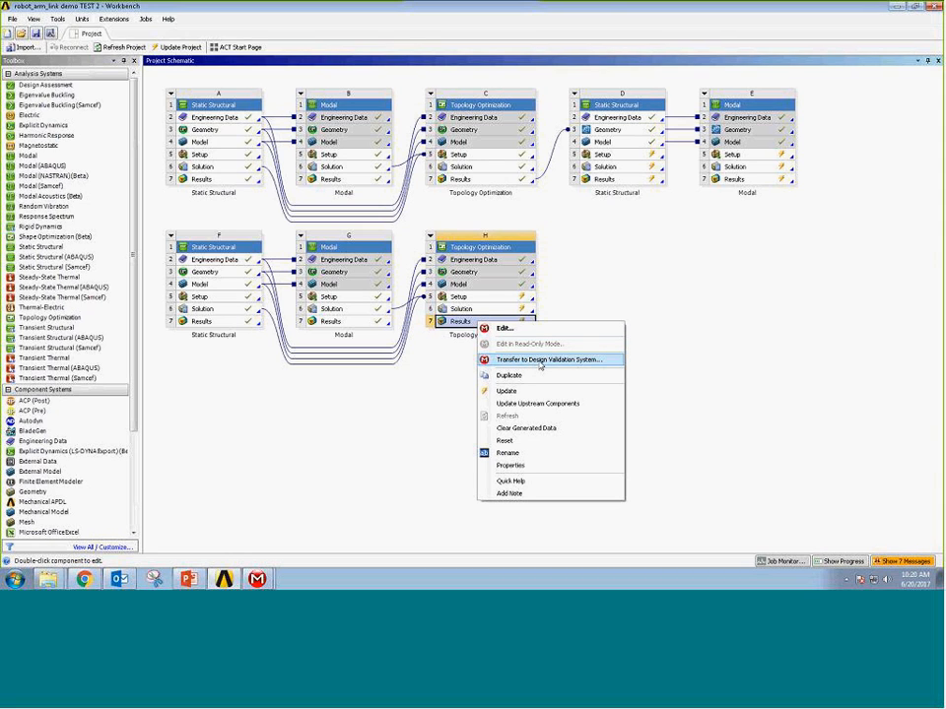
left_click(530, 361)
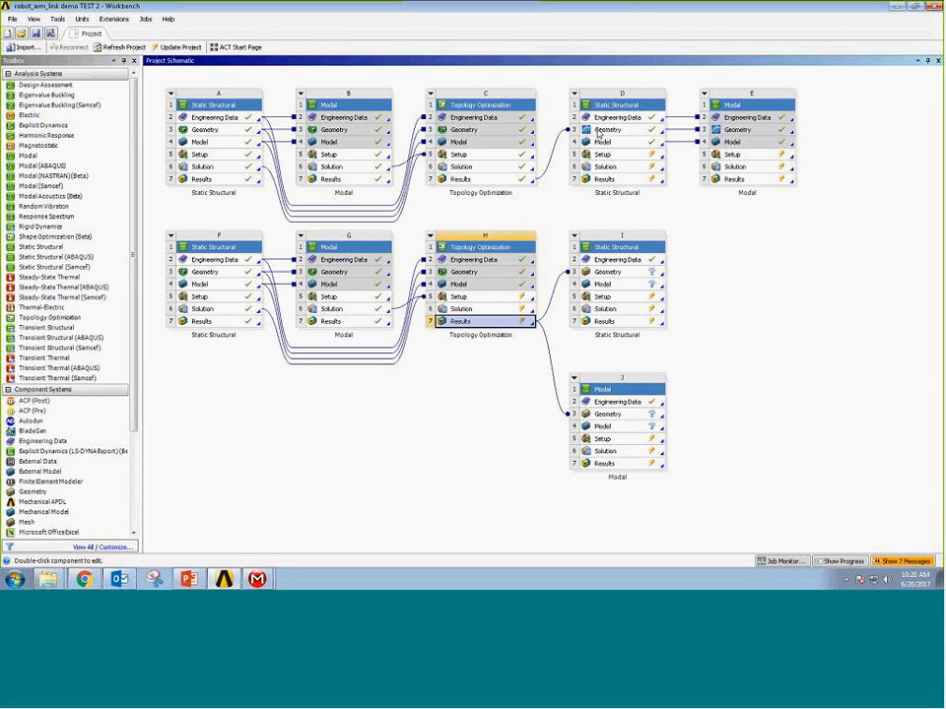
Open the geometry of static structural system D in SpaceClaim and leave only the optimized faceted link body visible.
left_click(599, 132)
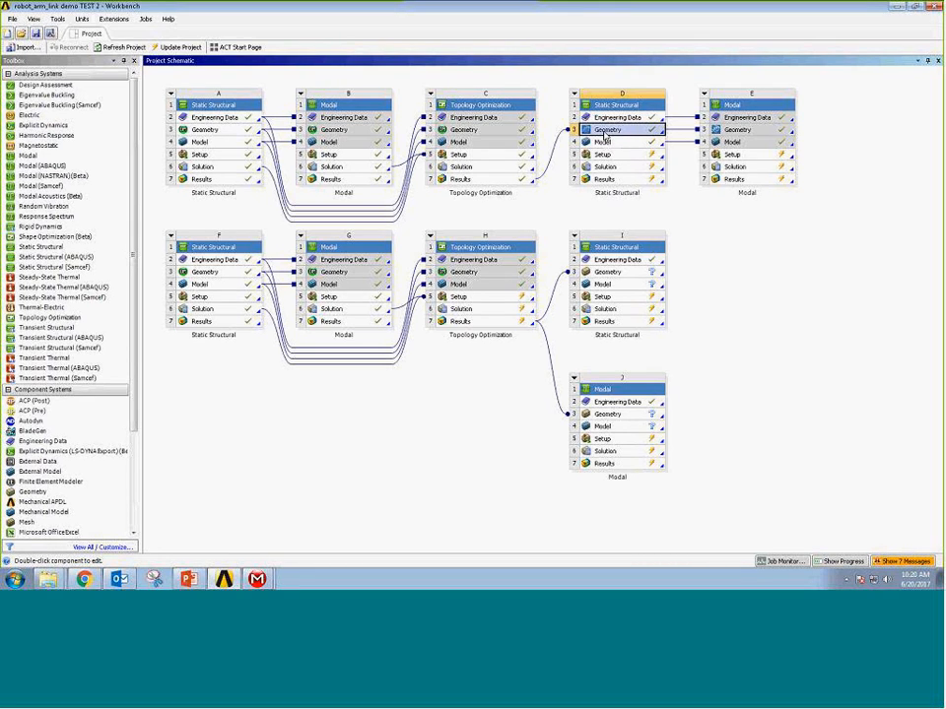
double_click(605, 134)
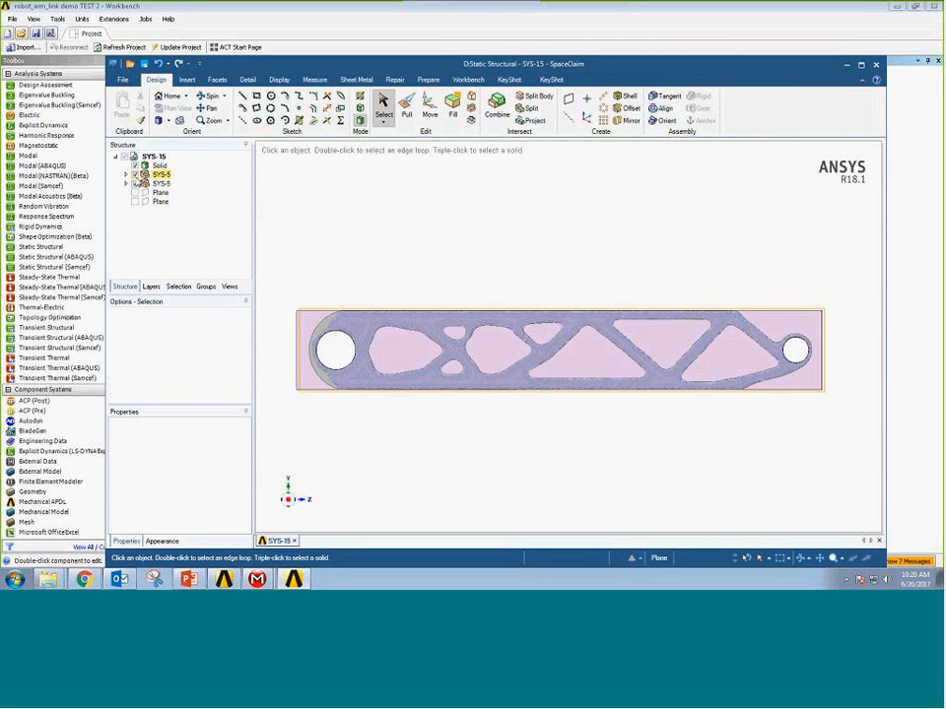
left_click(135, 175)
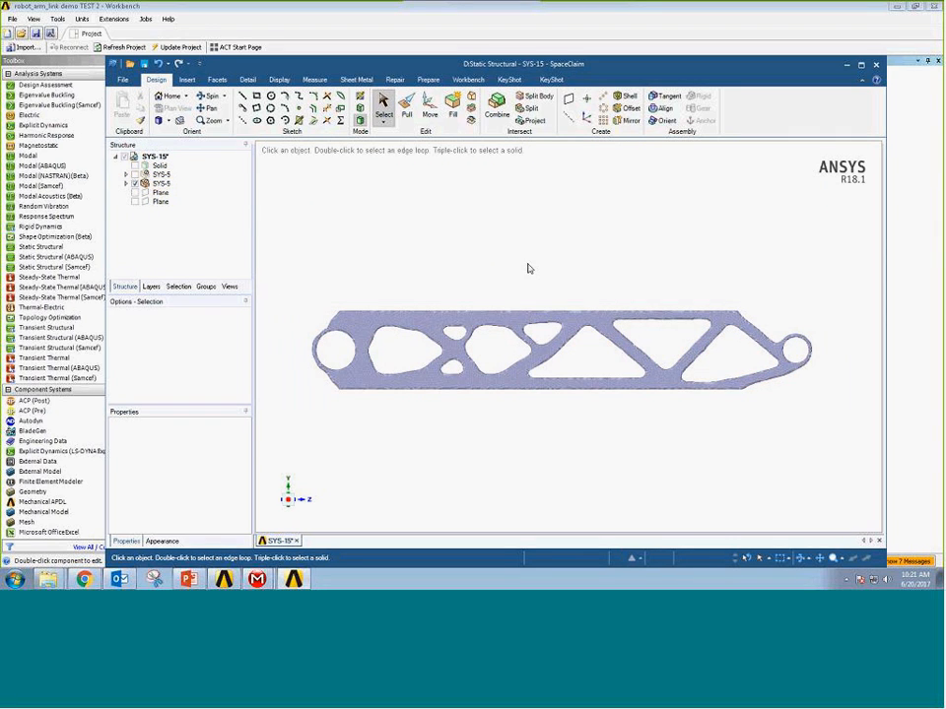
middle_click_drag(564, 275, 565, 310)
Show the last datum plane, extract fitted curves where it cuts the faceted link with tolerance 10, and hide the faceted body.
left_click(135, 201)
middle_click_drag(464, 258, 464, 289)
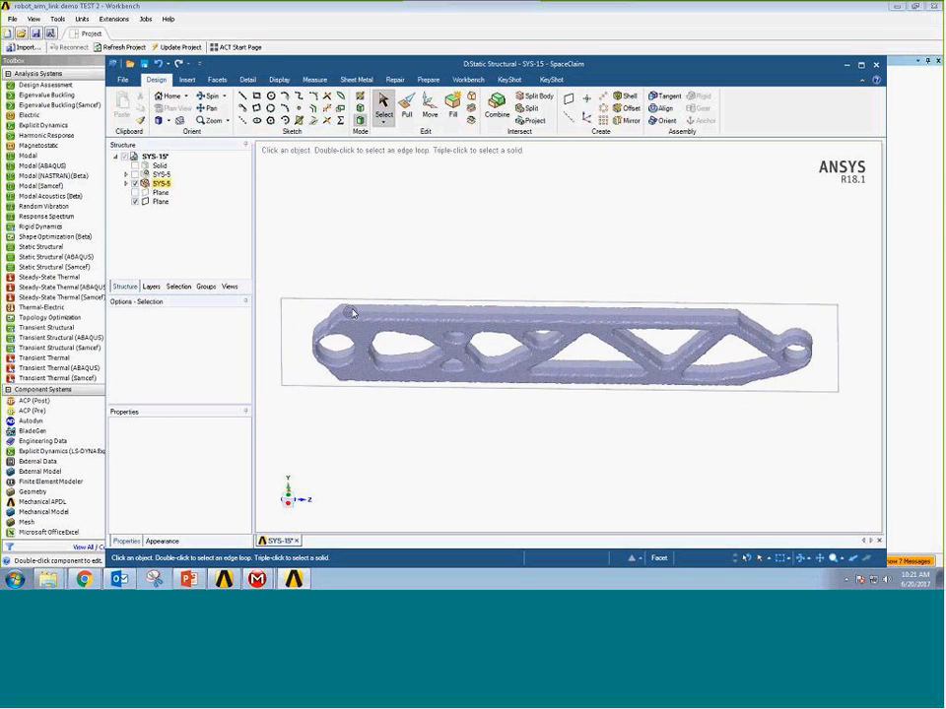
left_click(541, 384)
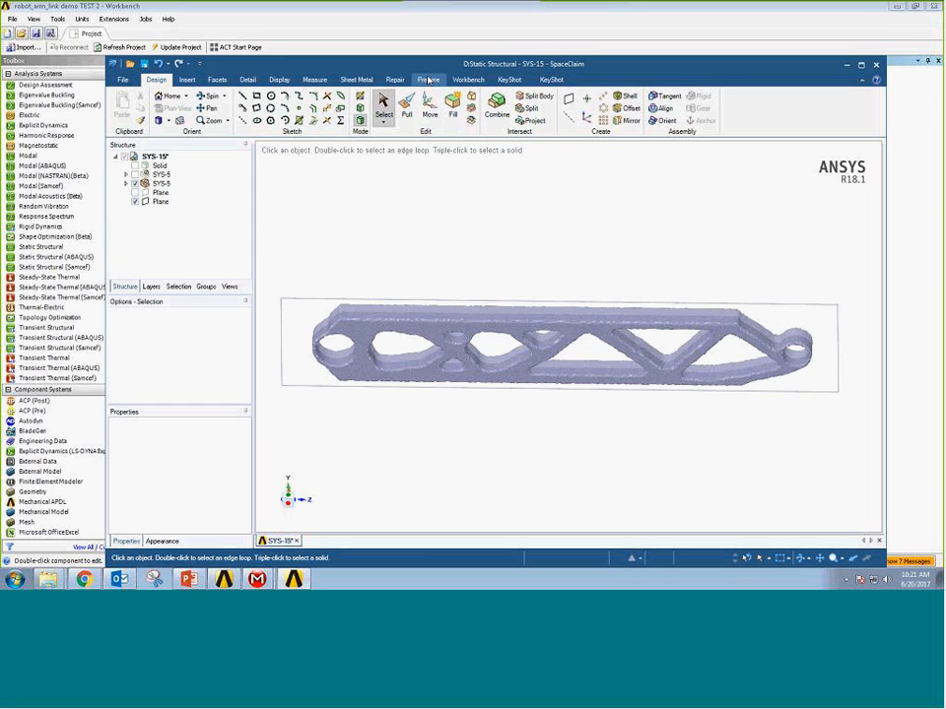
left_click(186, 79)
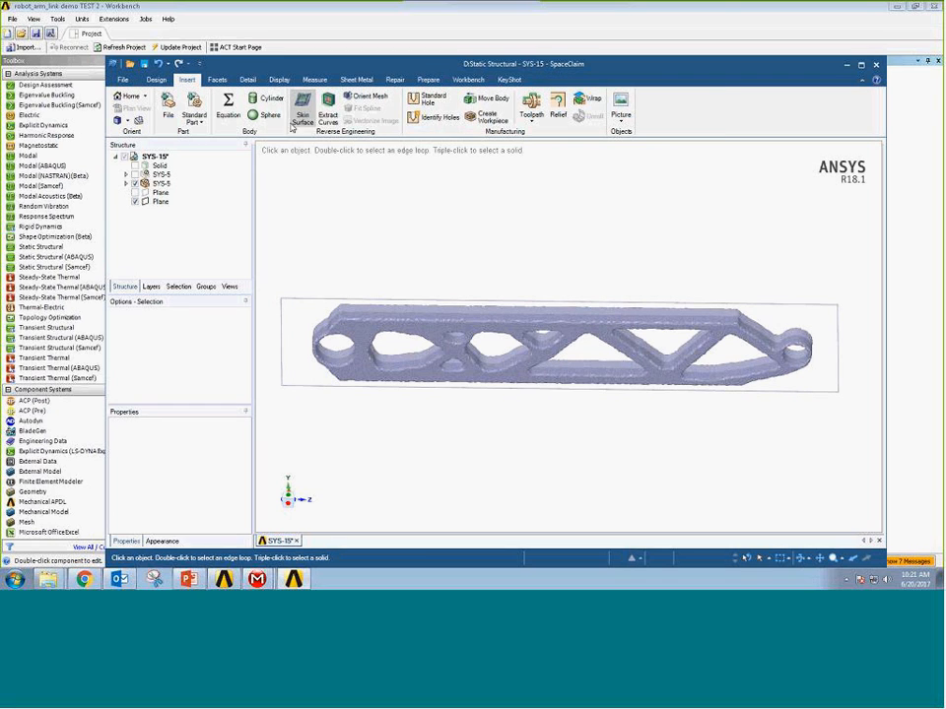
left_click(330, 114)
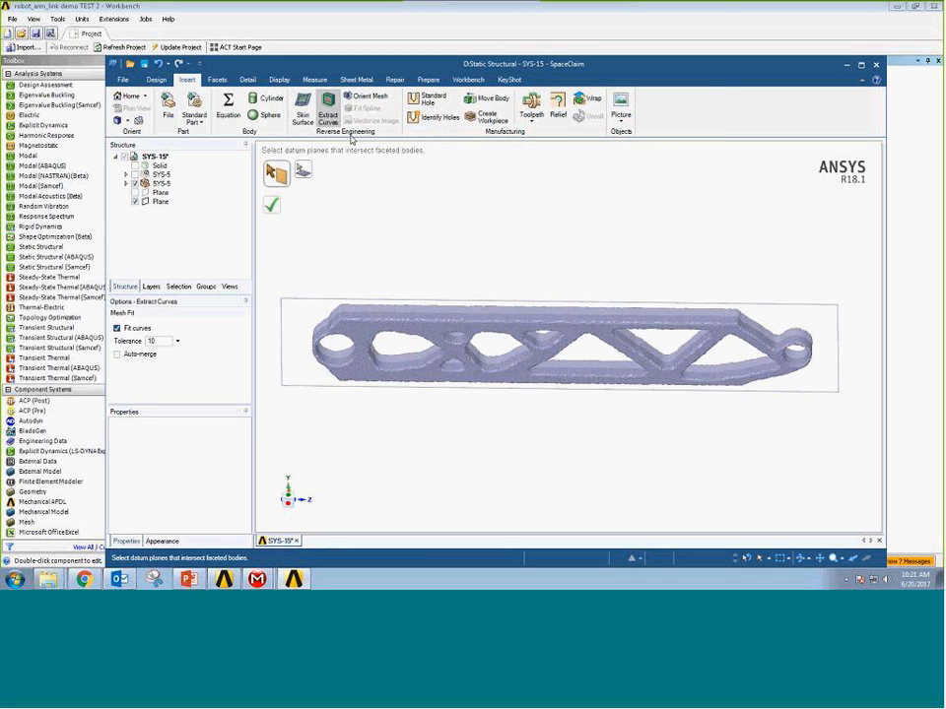
left_click(442, 303)
left_click(272, 204)
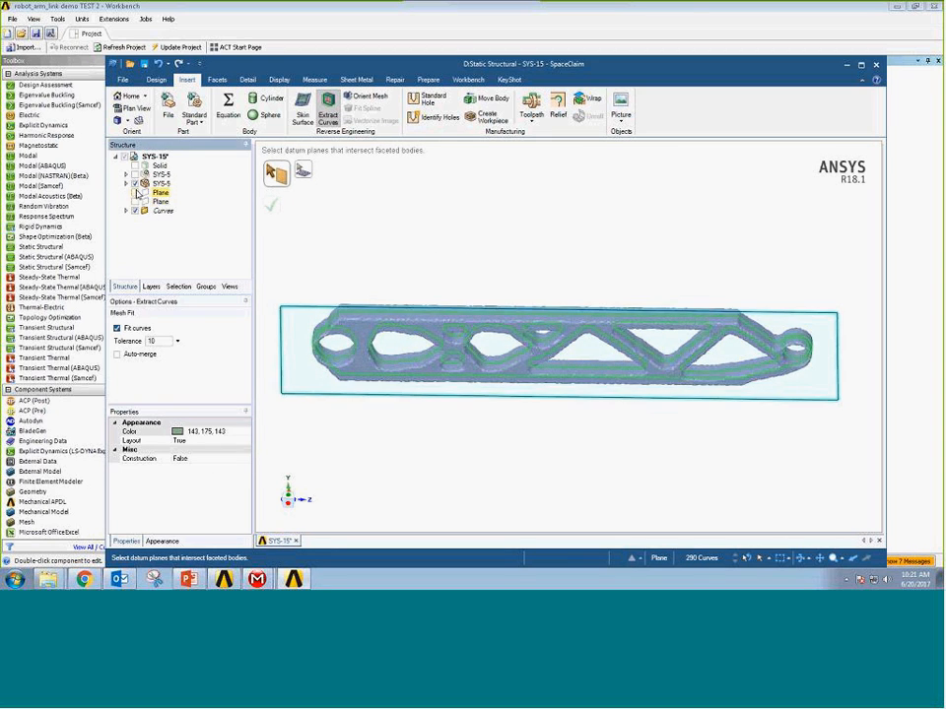
left_click(135, 184)
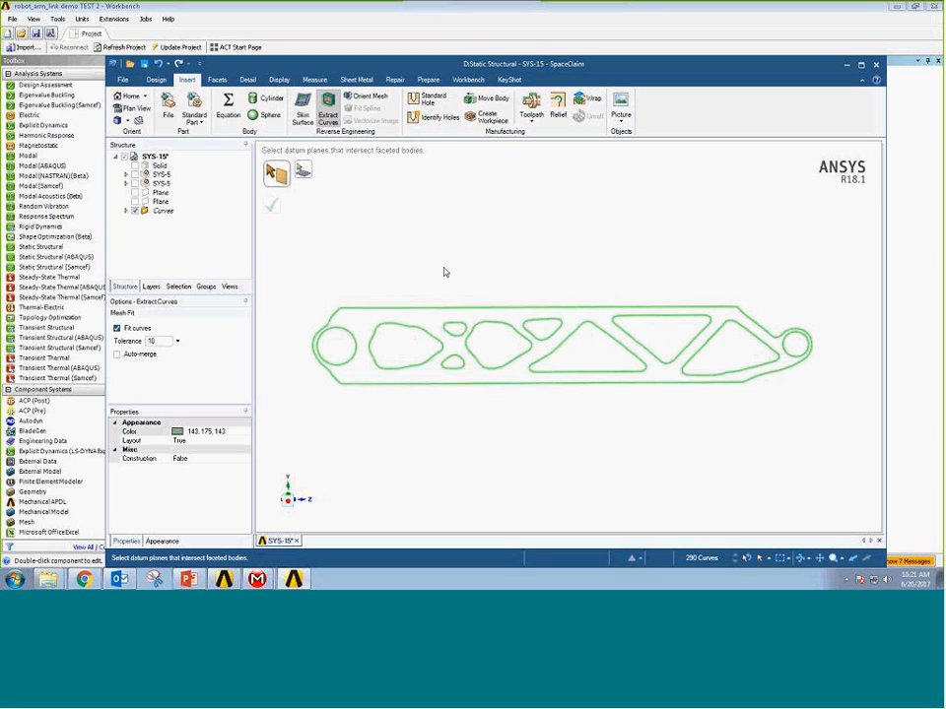
Fill the outer outline loop of the extracted curves to create a planar surface.
left_click(156, 213)
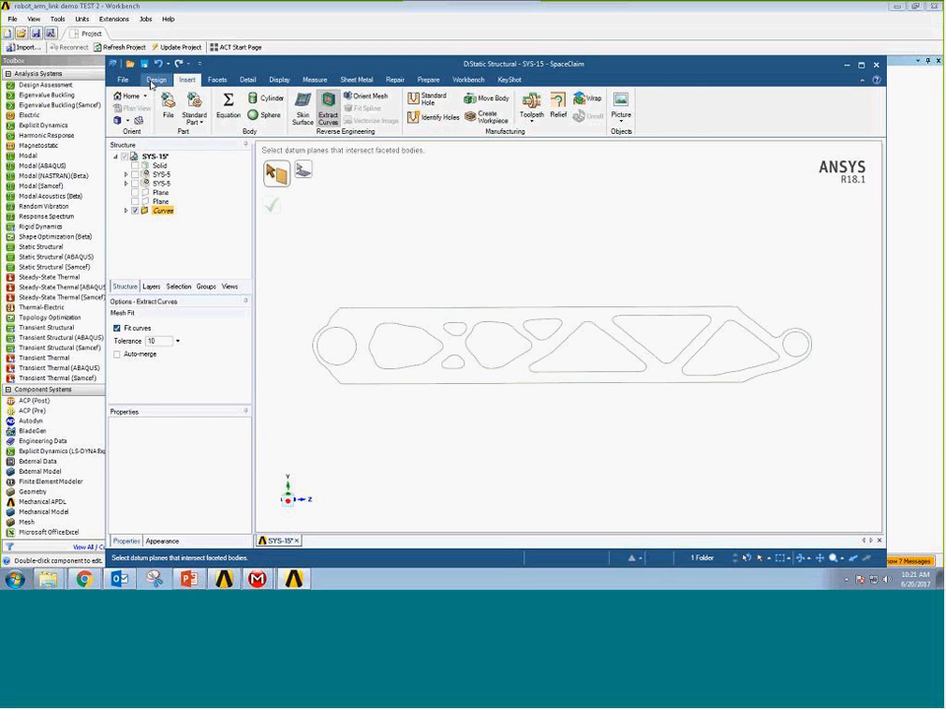
left_click(154, 80)
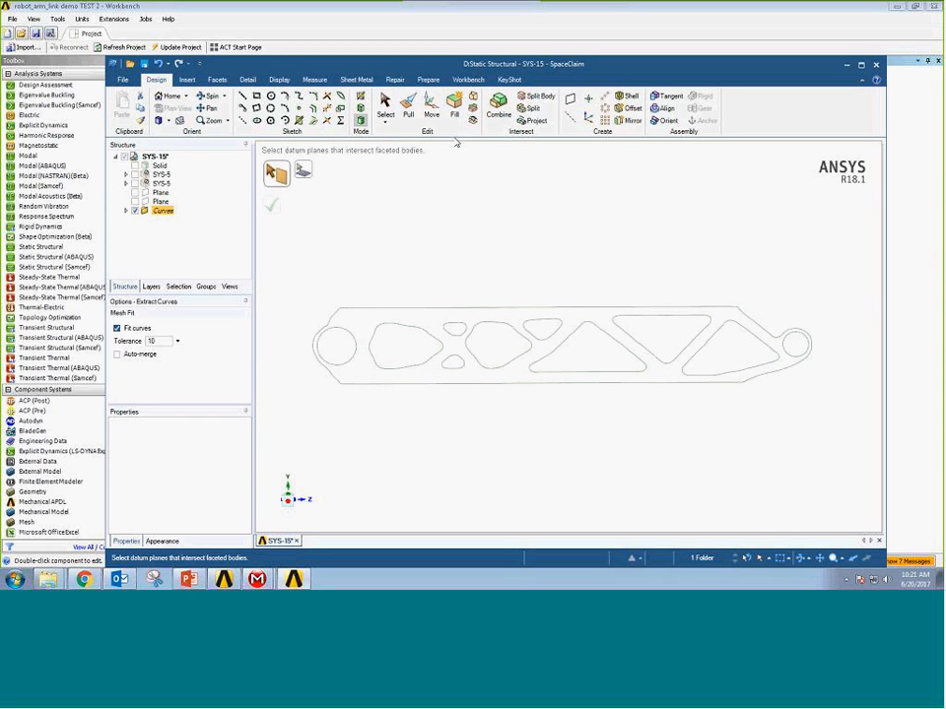
left_click(454, 104)
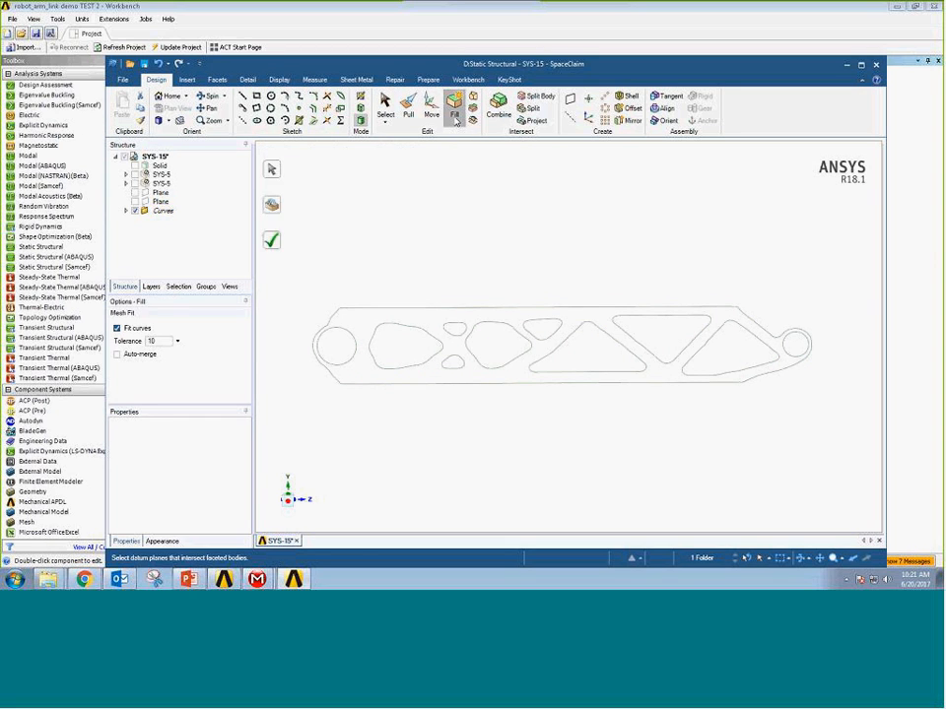
left_click(430, 312)
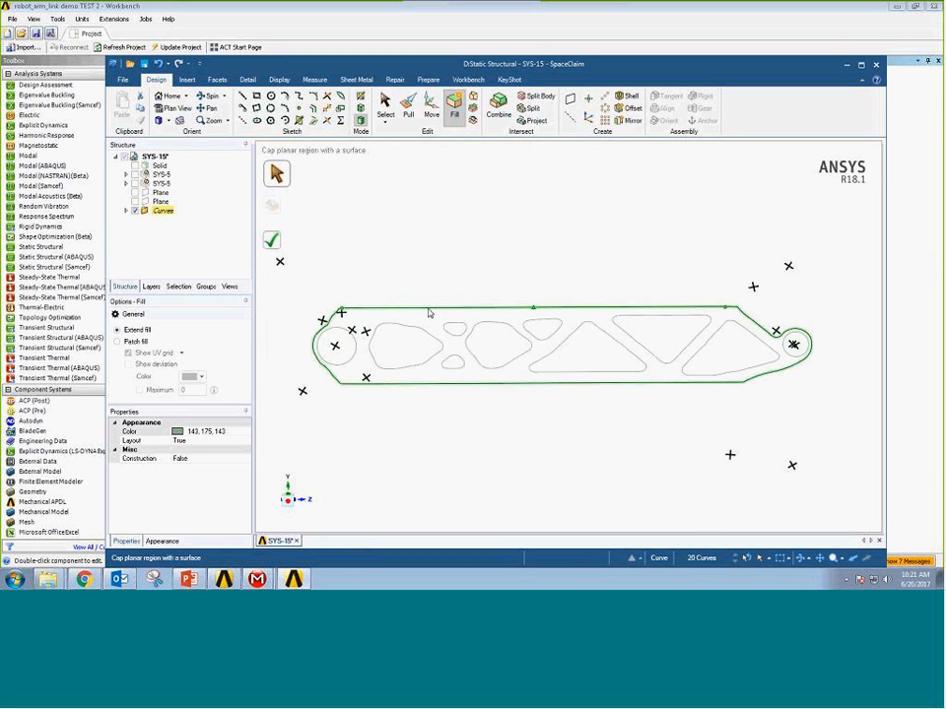
key("Return")
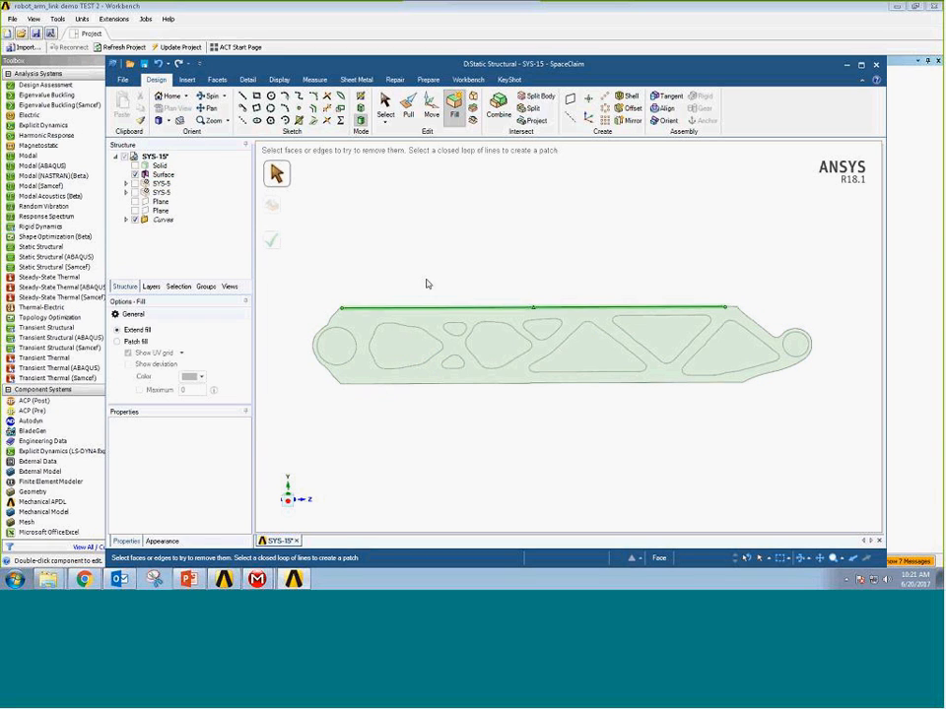
Try to pull the filled outline surface into a solid and undo the pull.
left_click(408, 106)
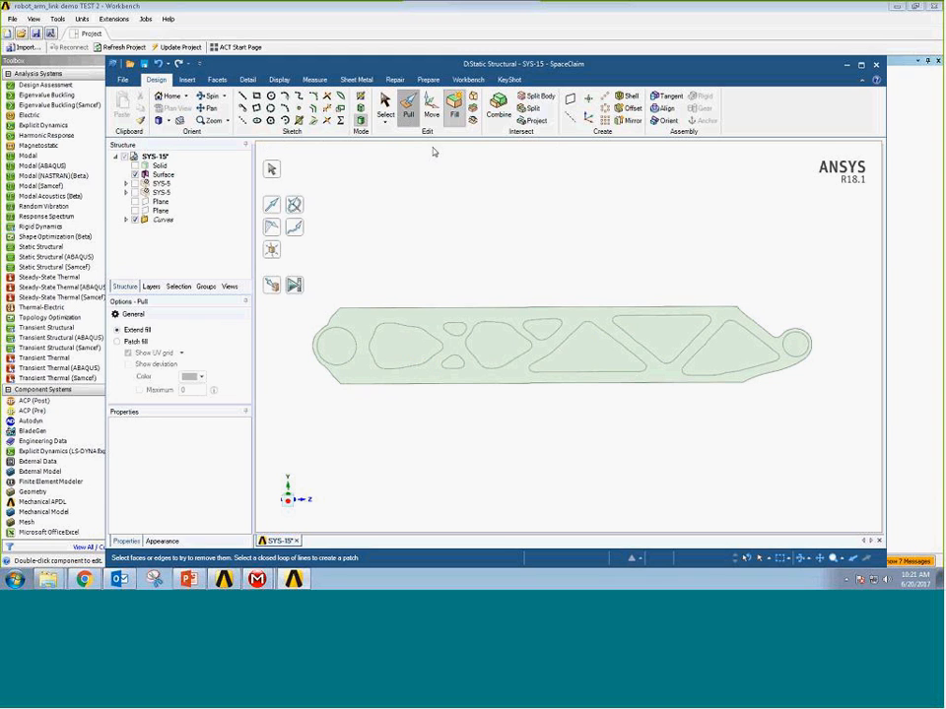
left_click(469, 330)
left_click_drag(472, 312, 519, 308)
mouse_move(523, 308)
middle_mouse_down()
mouse_move(519, 334)
mouse_move(521, 321)
middle_mouse_up()
key("Escape")
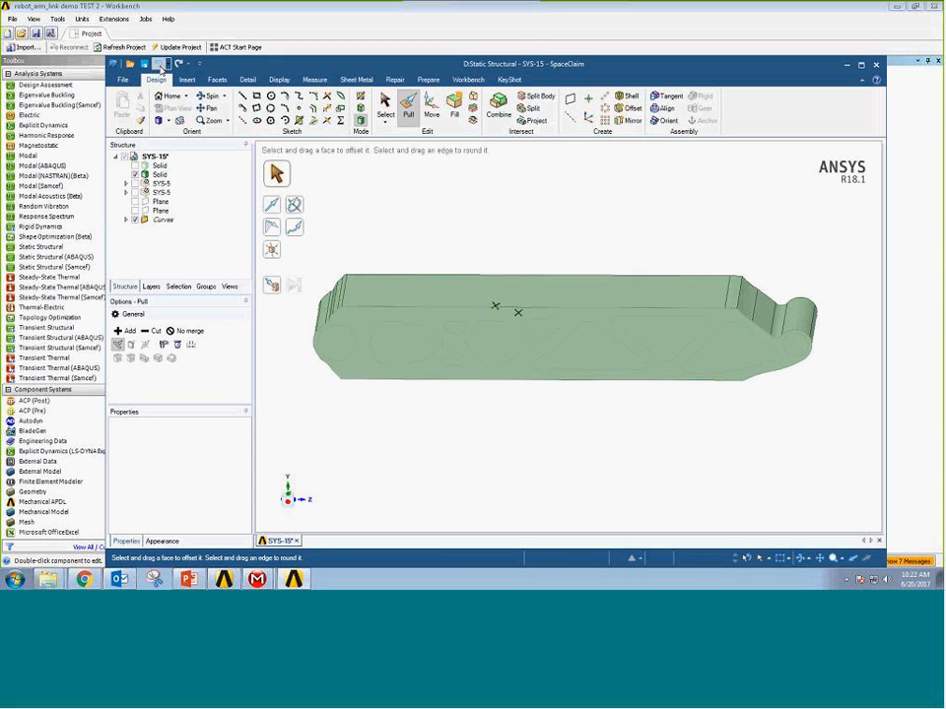
left_click(158, 64)
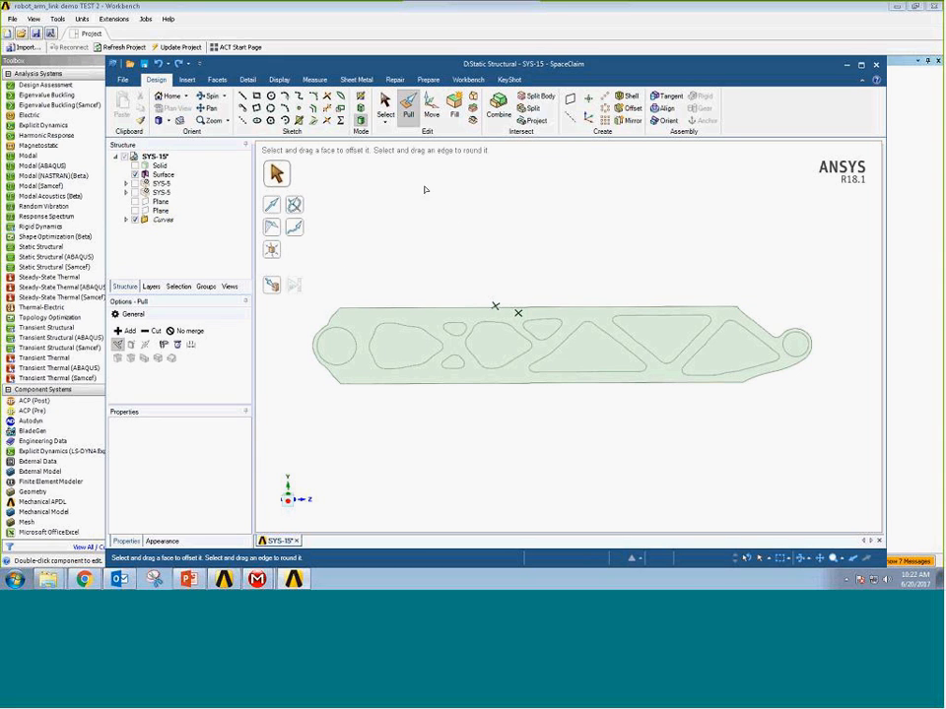
Try to cut the large end hole out of the filled surface with Combine.
left_click(499, 107)
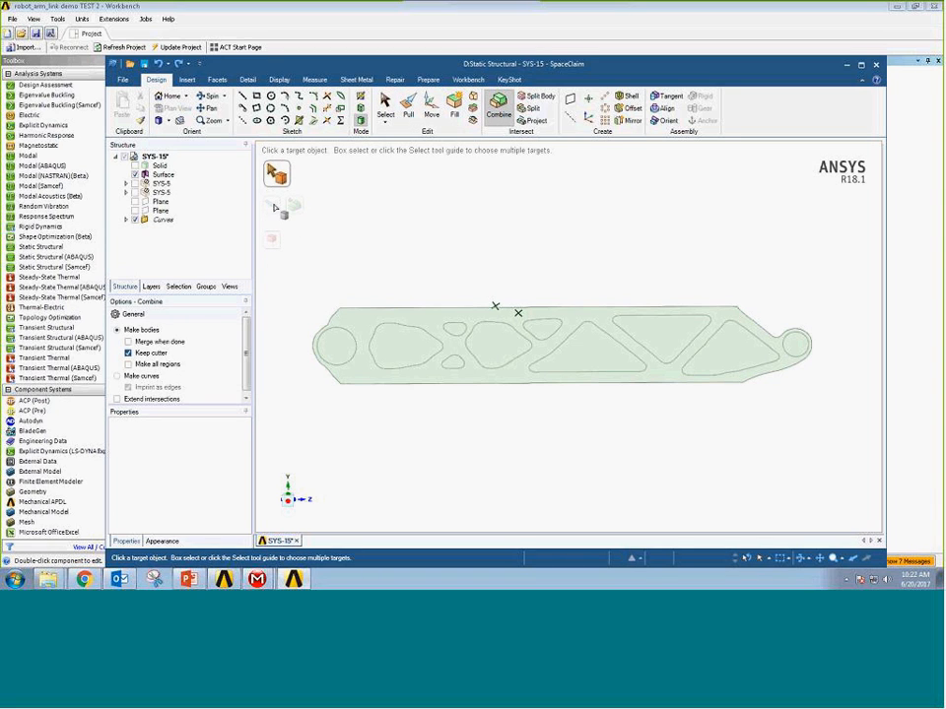
left_click(359, 325)
left_click(343, 352)
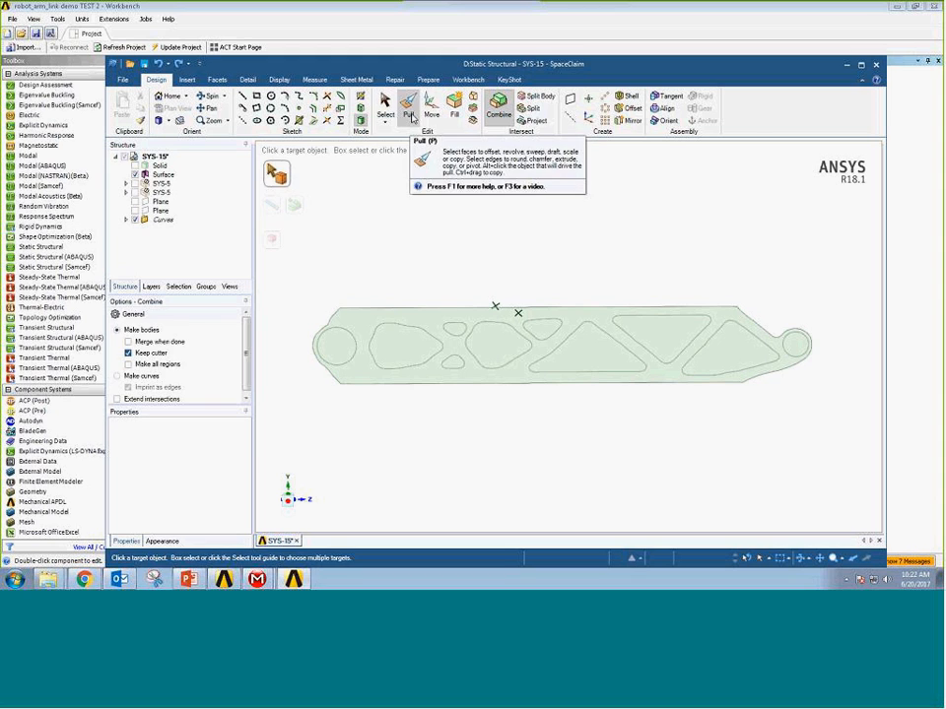
Pull the uncut outline surface into a solid again and undo the extrusion.
left_click(411, 117)
left_click(459, 316)
left_click_drag(461, 317, 462, 303)
left_click(480, 283)
middle_click_drag(480, 282, 479, 320)
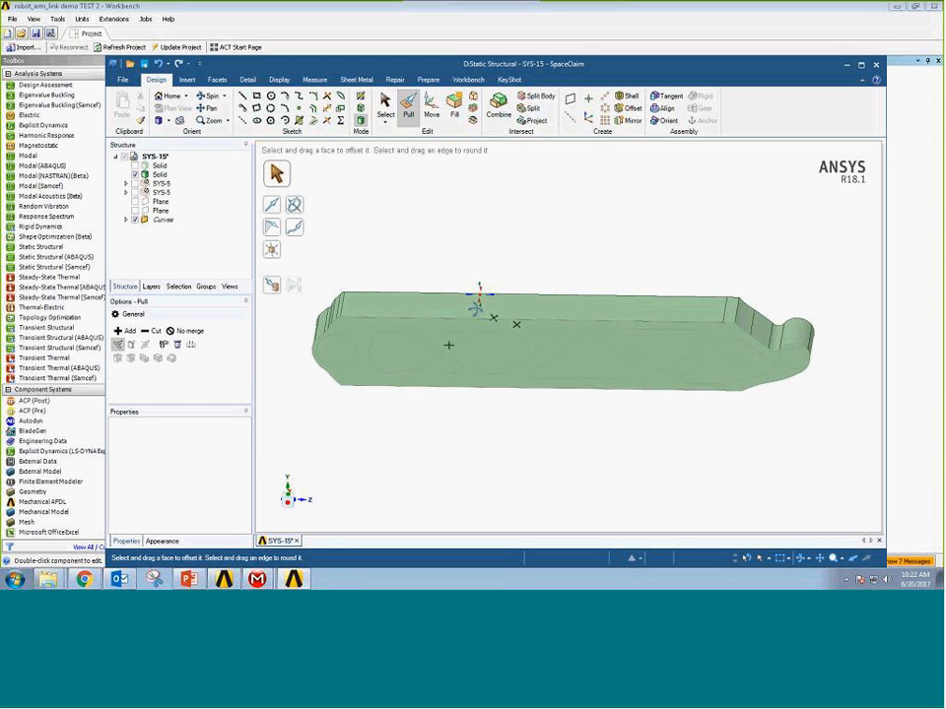
left_click(158, 65)
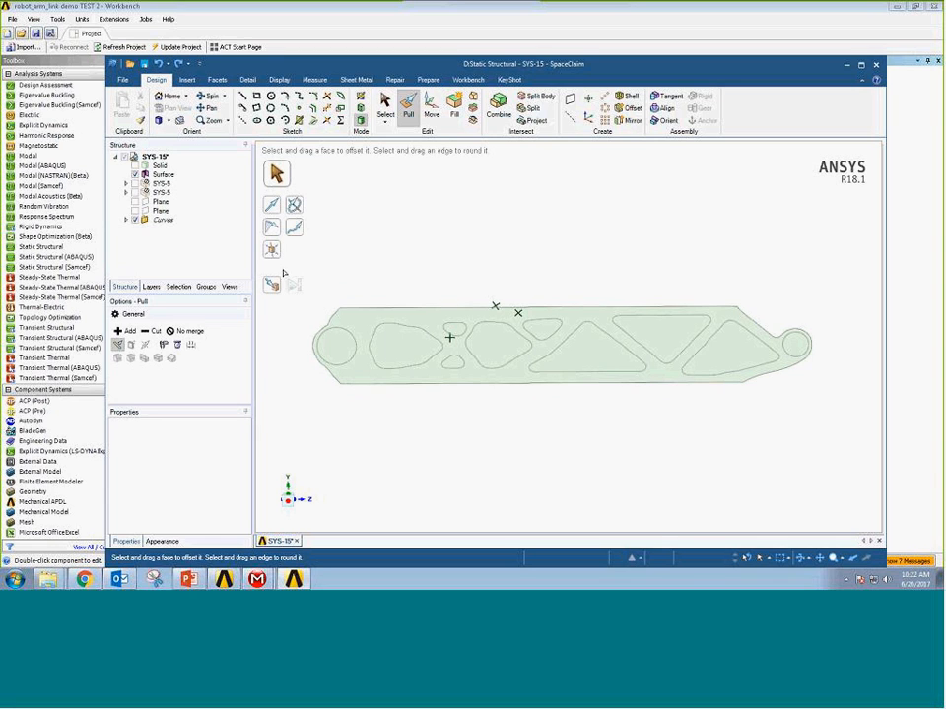
Try Combine once more on the large end hole region of the surface and leave it.
left_click(512, 114)
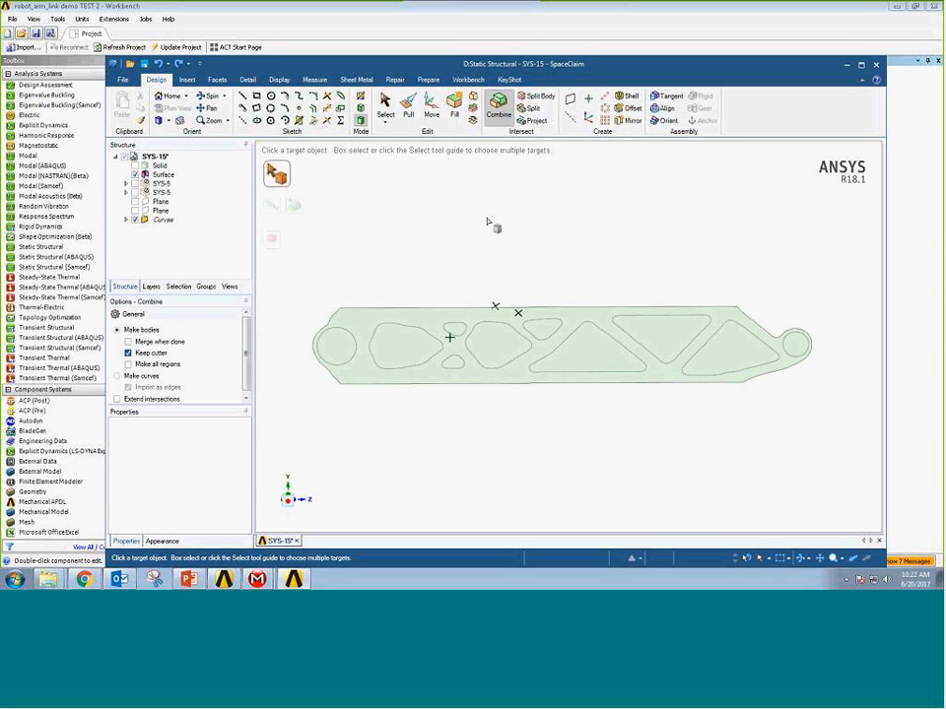
left_click(345, 353)
key("Escape")
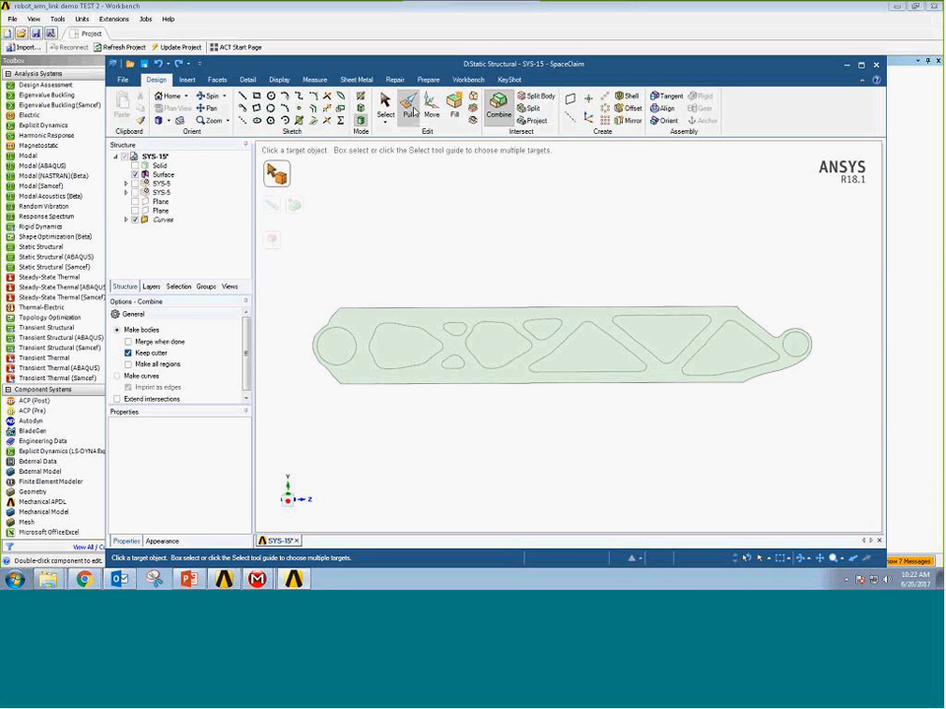
Pull the filled outline surface out of its plane into a thick solid of the link.
left_click(408, 110)
left_click(471, 318)
left_click_drag(482, 316, 486, 291)
left_click(490, 286)
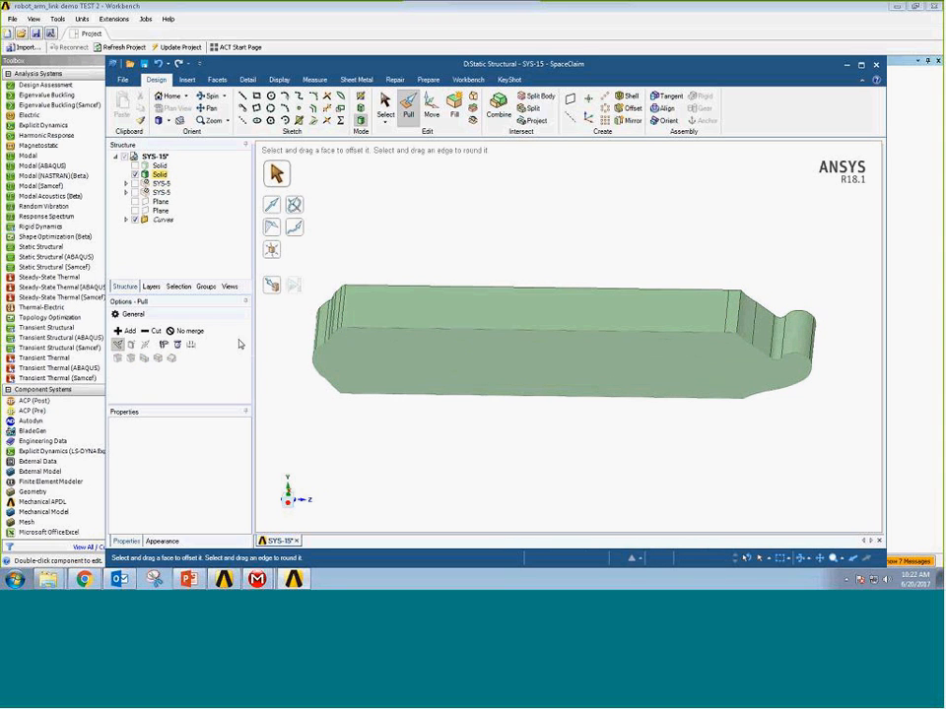
Show the previously prepared link solid with its cutouts, and hide the newly pulled solid and the extracted curves.
left_click(154, 176)
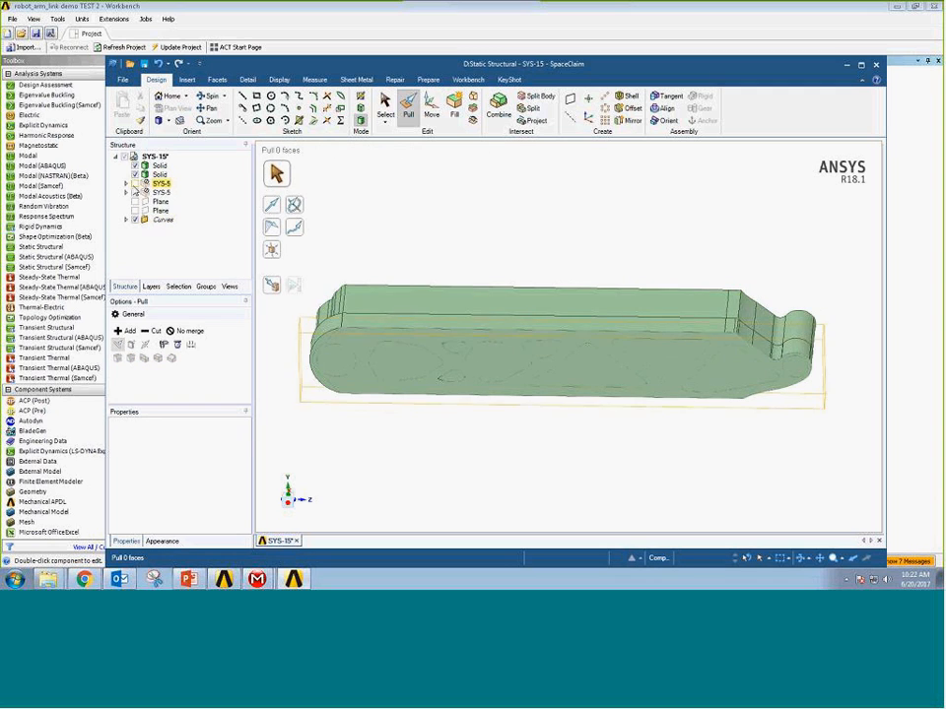
left_click(135, 175)
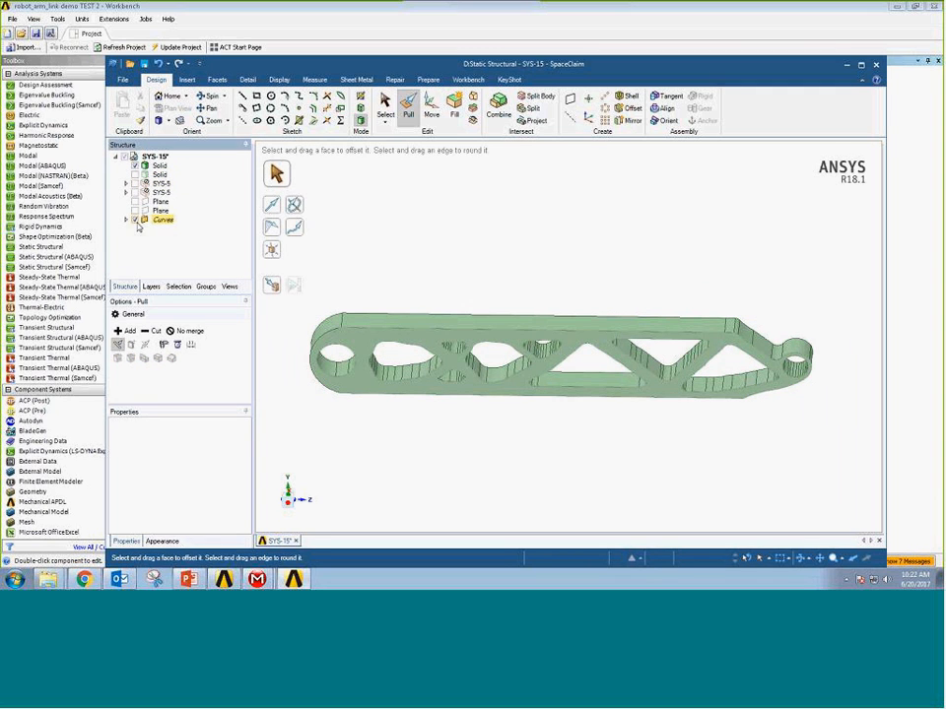
middle_click_drag(575, 274, 577, 248)
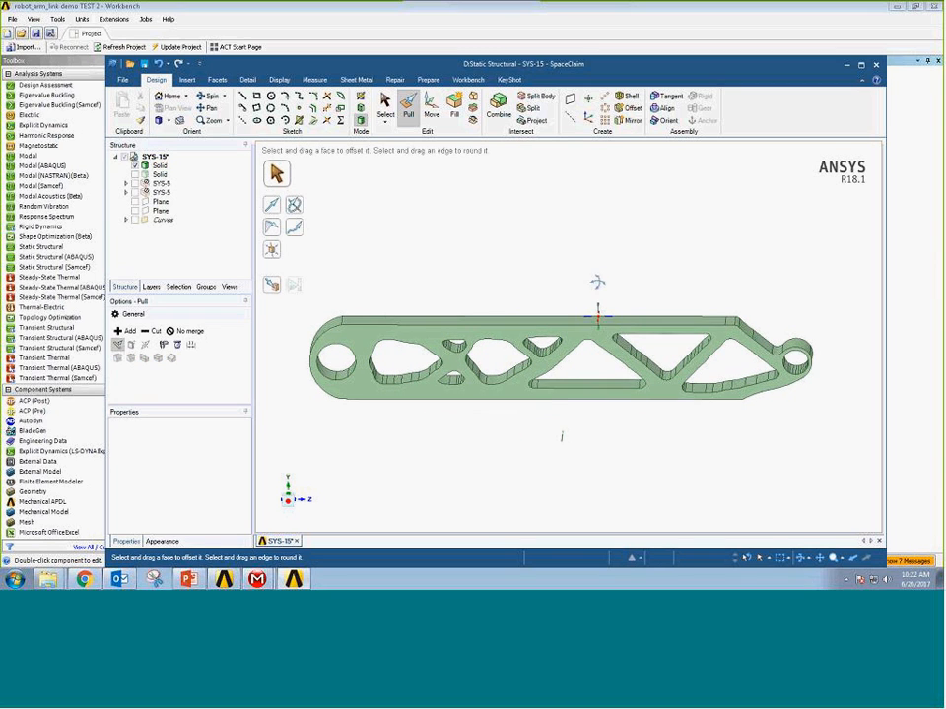
Examine the cleaned-up link solid, checking the rounded outline at the large end and the round beside the small end hole.
left_click(324, 342)
left_click(327, 338)
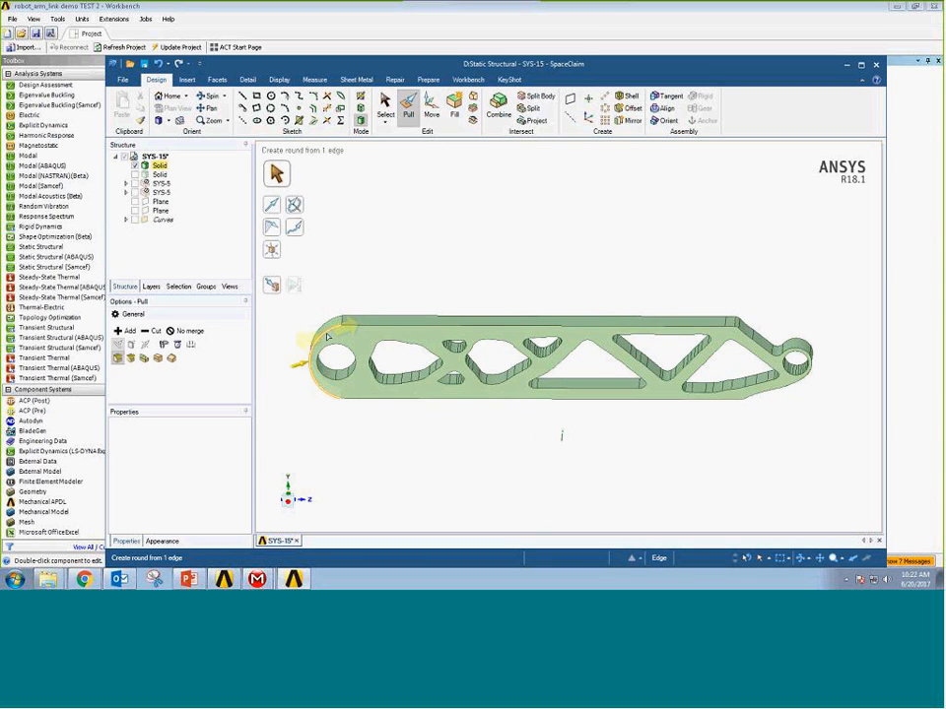
left_click(304, 387)
left_click(332, 398)
left_click(593, 458)
middle_click_drag(669, 440, 671, 421)
left_click(764, 339)
left_click(770, 329)
right_click_drag(769, 327, 793, 366)
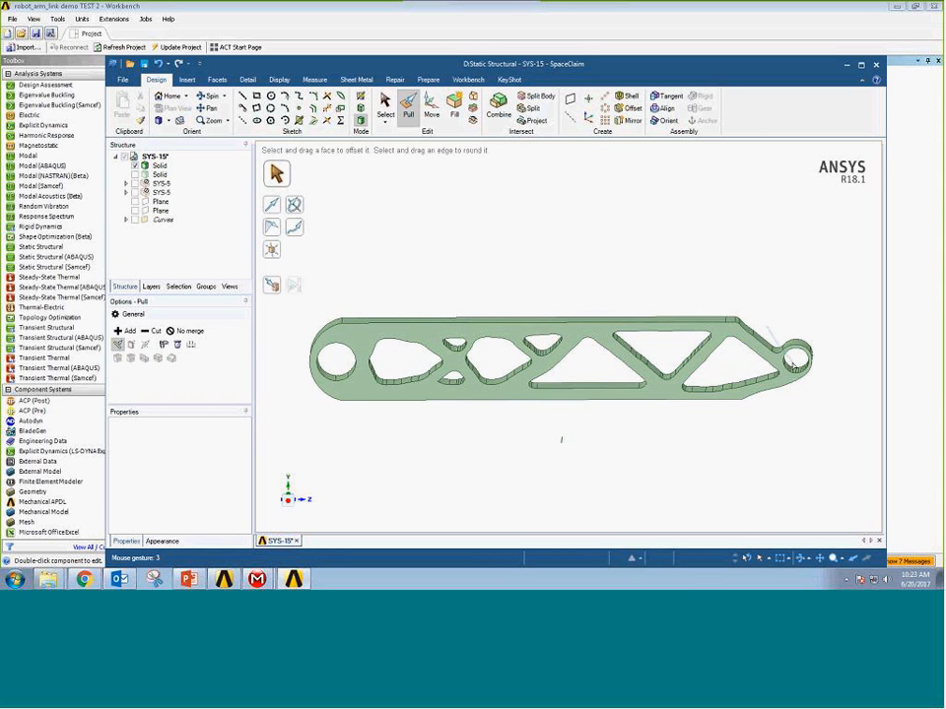
scroll(793, 365, "down", 2)
scroll(793, 364, "up", 10)
left_click(680, 298)
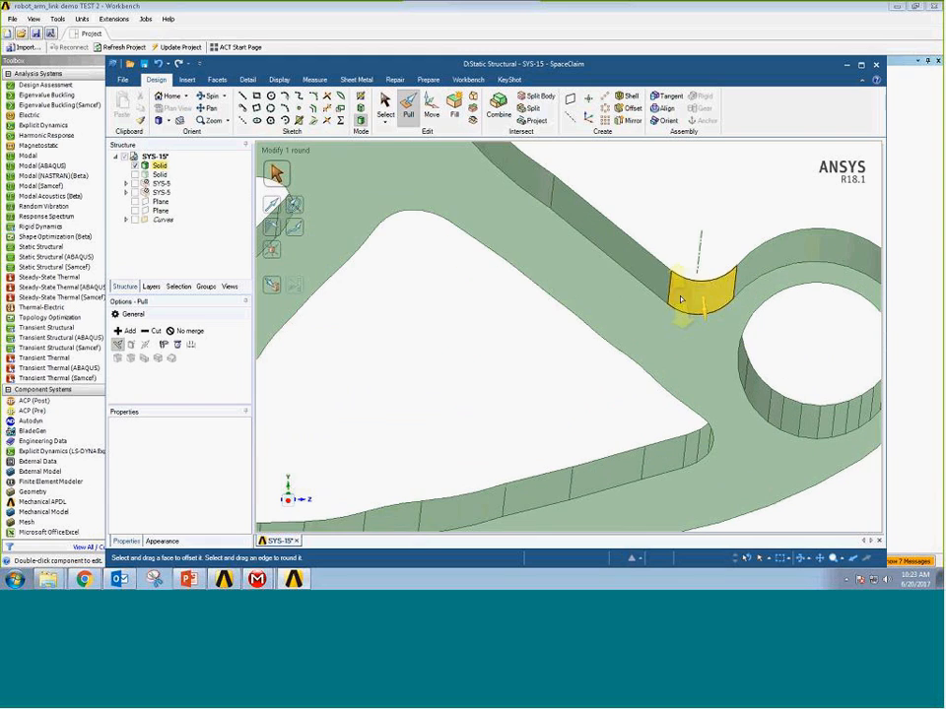
left_click(518, 234)
scroll(640, 187, "down", 5)
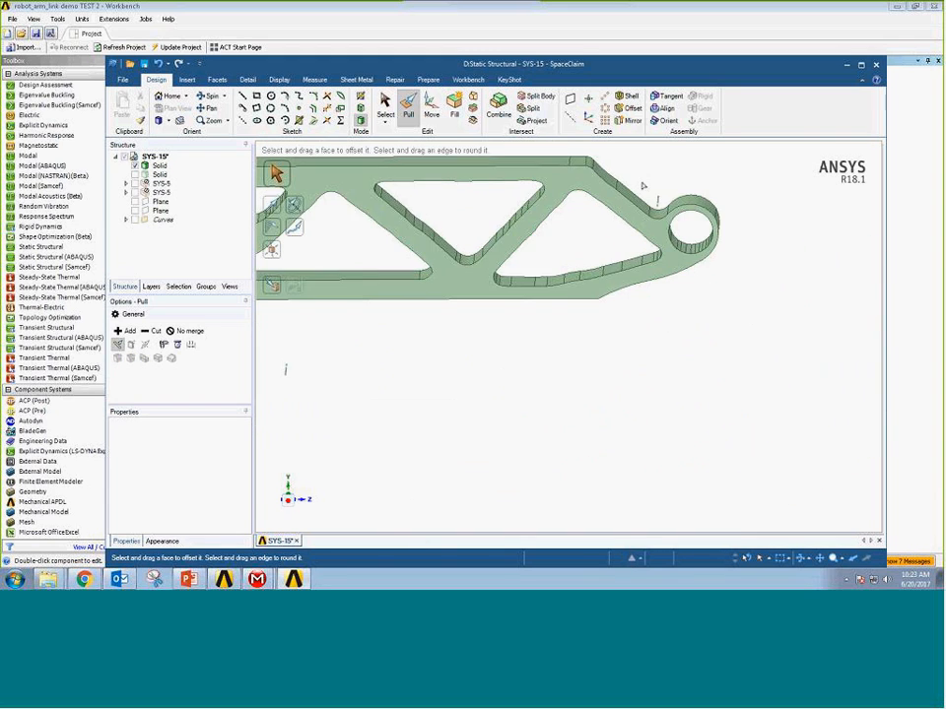
scroll(643, 186, "down", 2)
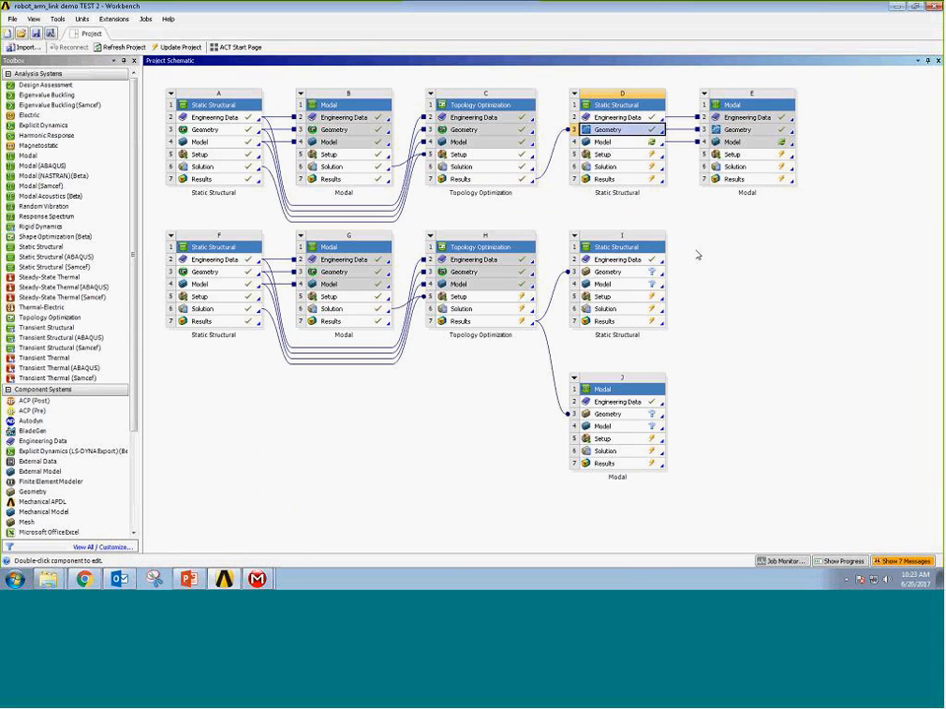
Open the model of validation Static Structural system D in Mechanical without re-reading the upstream data.
left_click(631, 144)
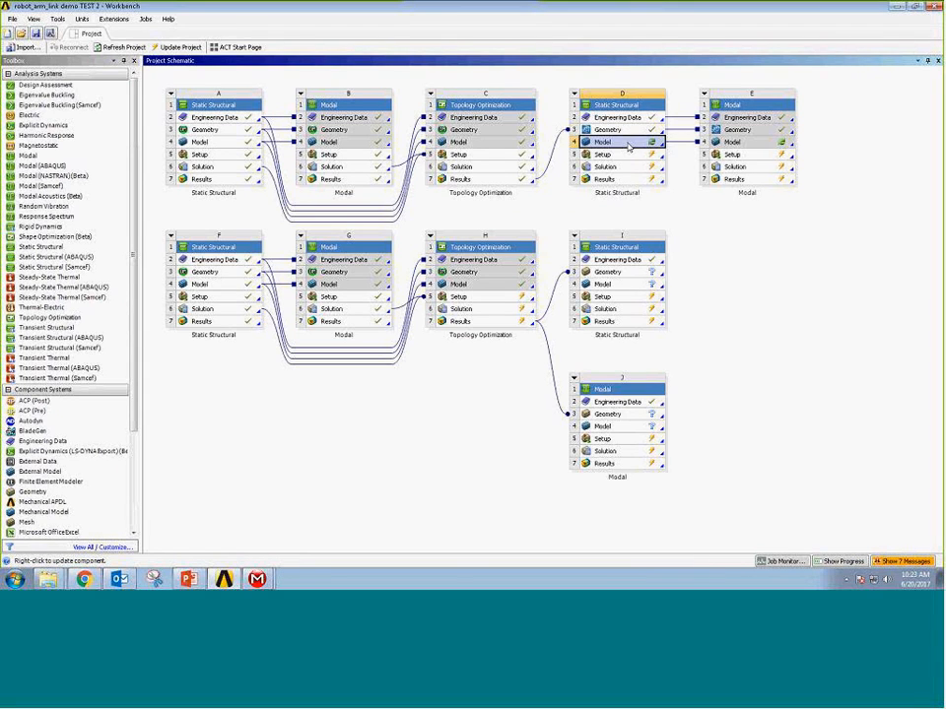
double_click(630, 144)
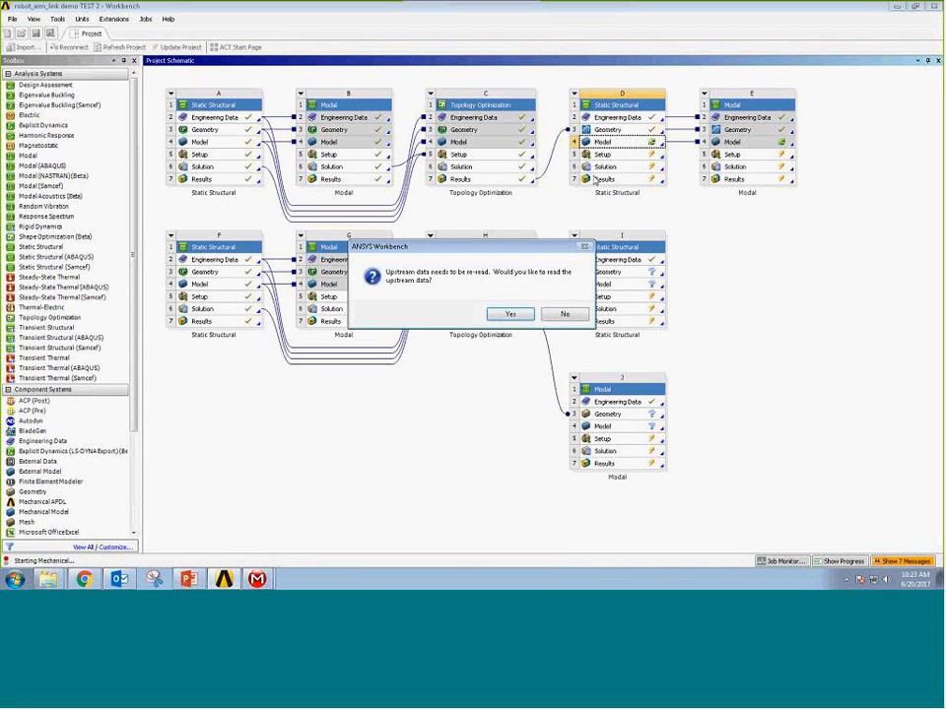
left_click(564, 314)
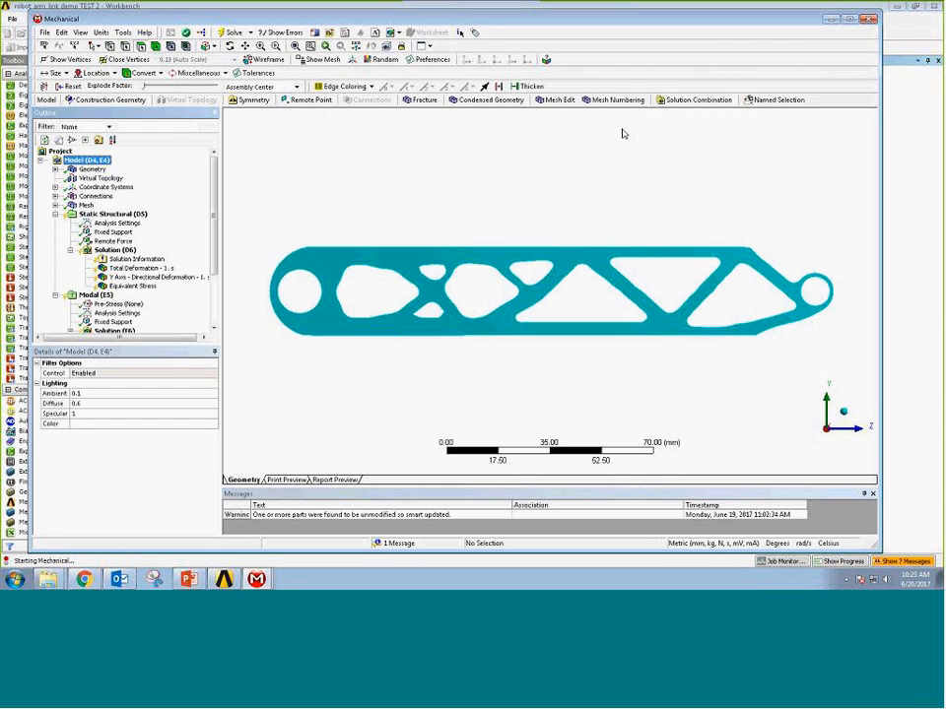
Review the mesh of the cleaned-up link and the fixed support and remote force of the static structural analysis.
left_click(85, 205)
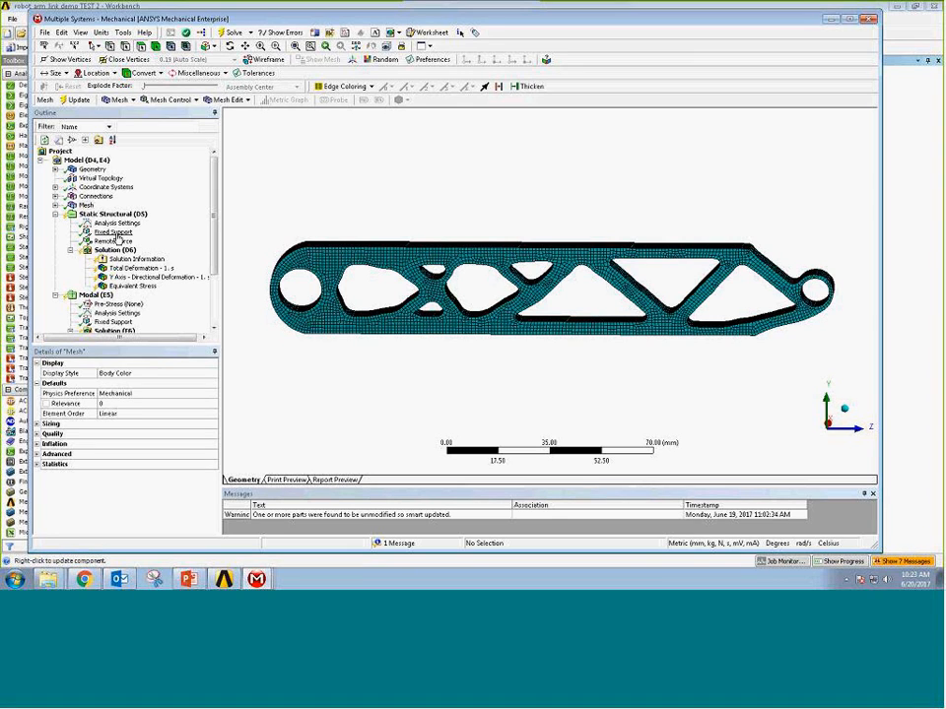
left_click(115, 233)
left_click(115, 240)
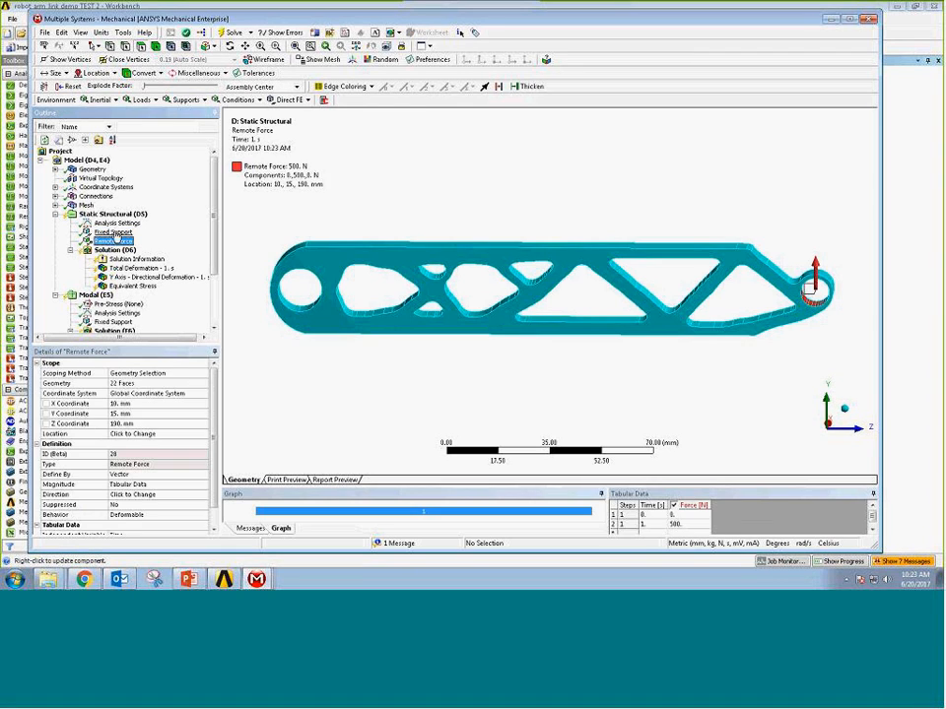
left_click(116, 233)
left_click(116, 240)
Solve the static structural analysis of the cleaned-up link.
left_click(116, 251)
right_click(117, 251)
left_click(130, 275)
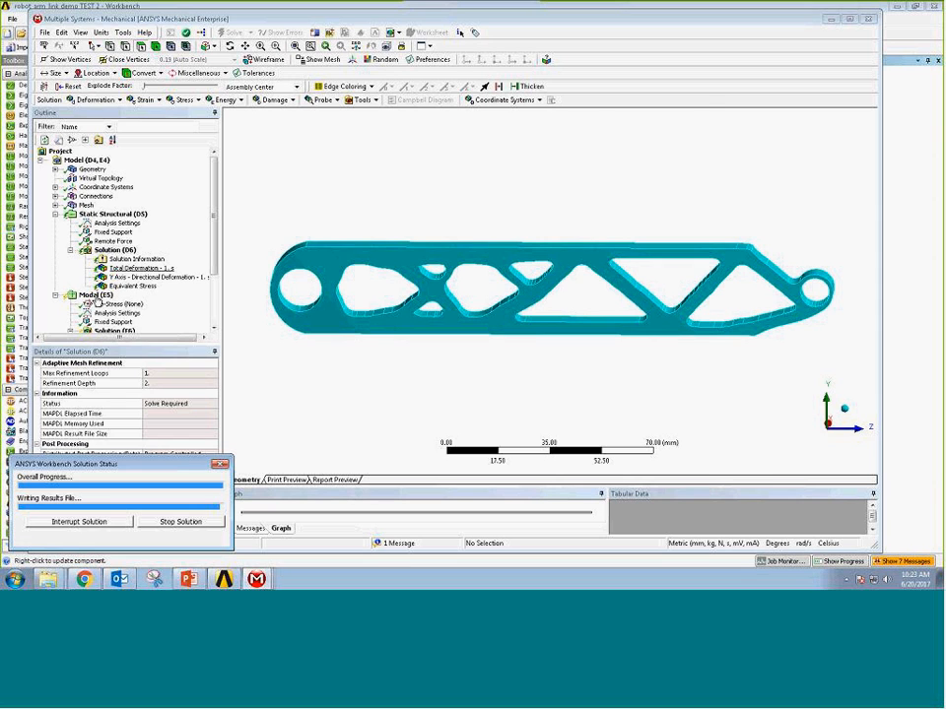
Examine the link's total deformation with its maximum value, and its equivalent stress.
left_click(136, 268)
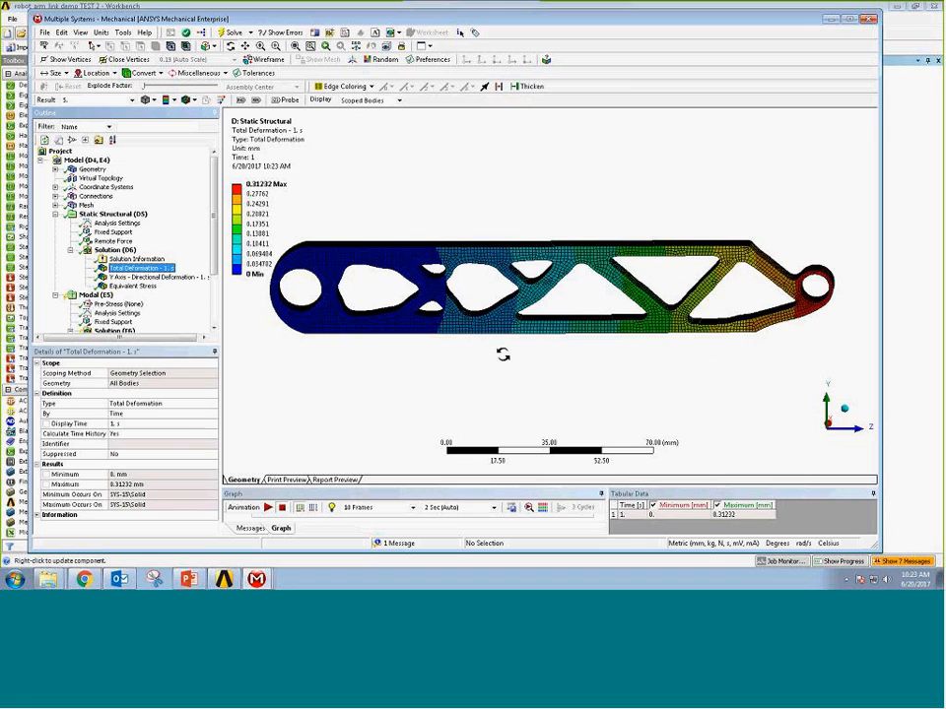
left_click(263, 186)
left_click(143, 287)
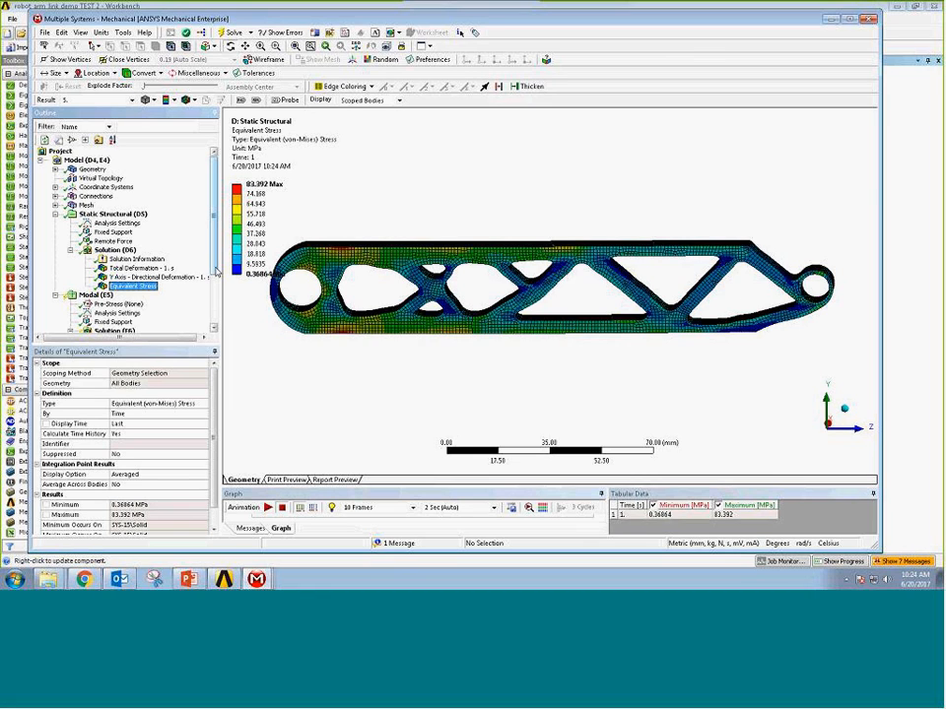
Solve the modal analysis of the cleaned-up link and display the mode 2 total deformation in a view along the X axis.
scroll(215, 272, "down", 3)
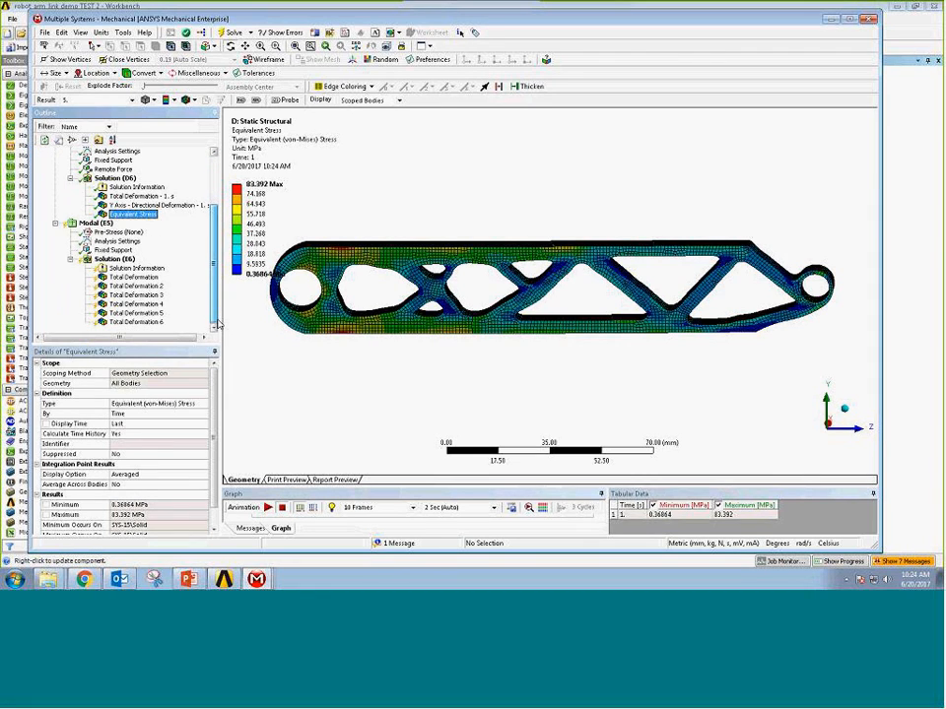
left_click(98, 259)
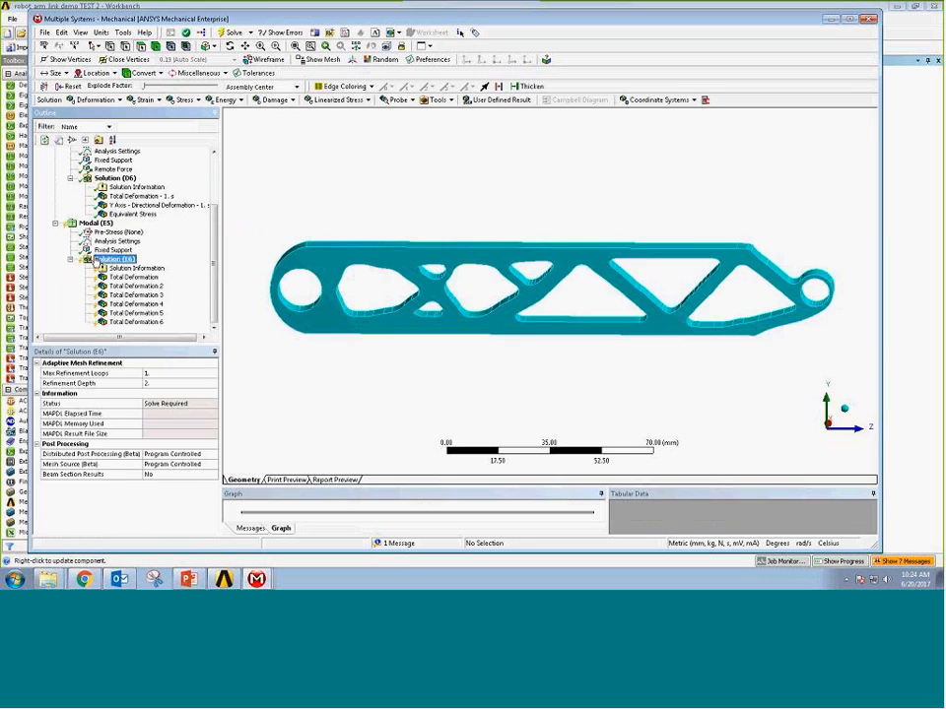
right_click(98, 260)
left_click(120, 280)
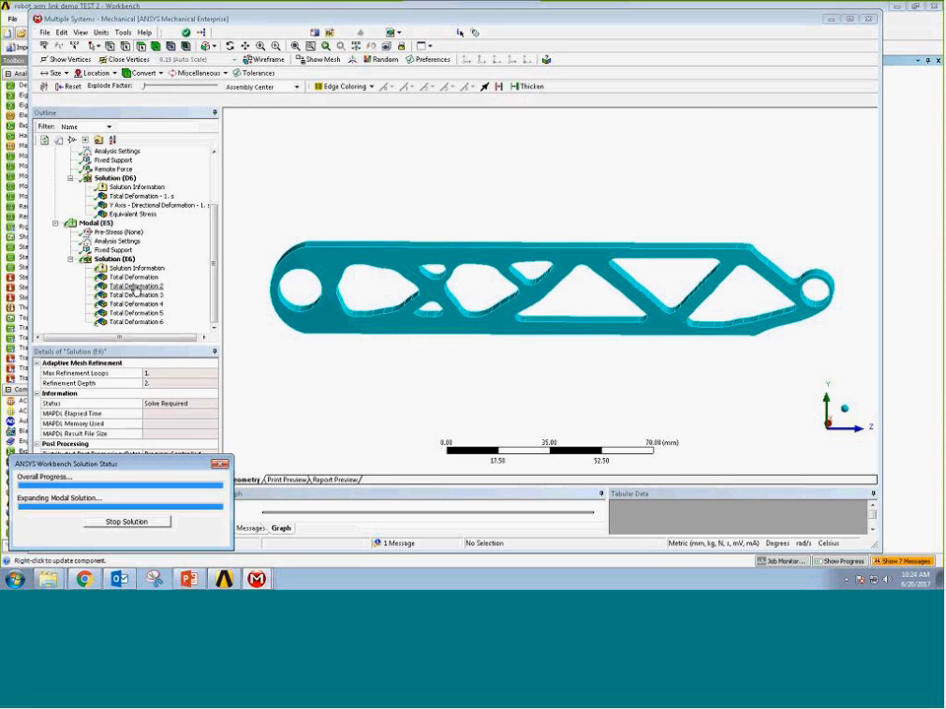
left_click(137, 287)
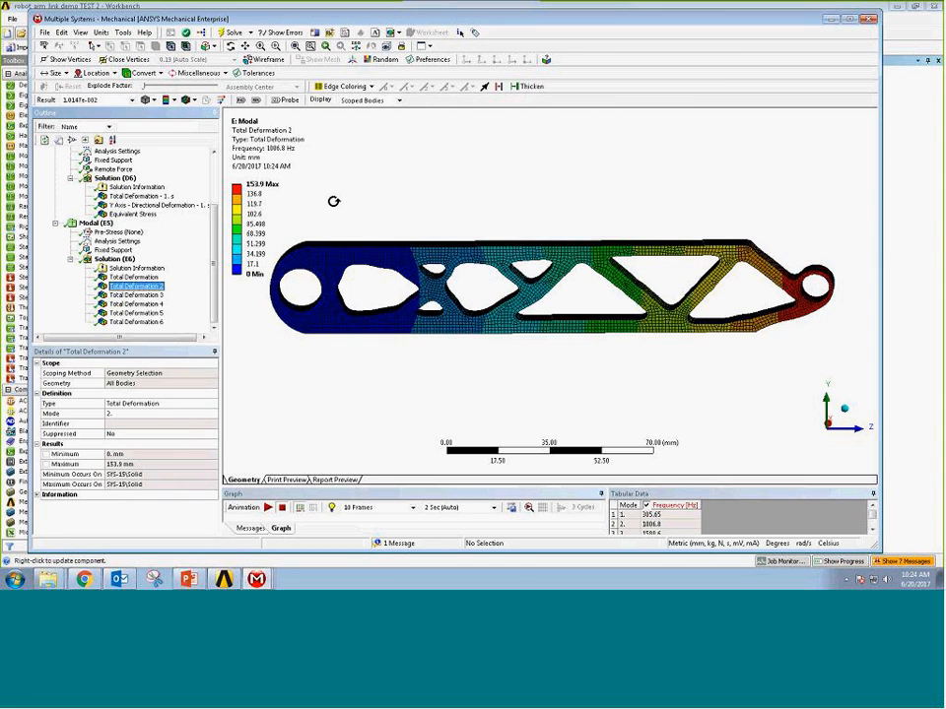
left_click(828, 433)
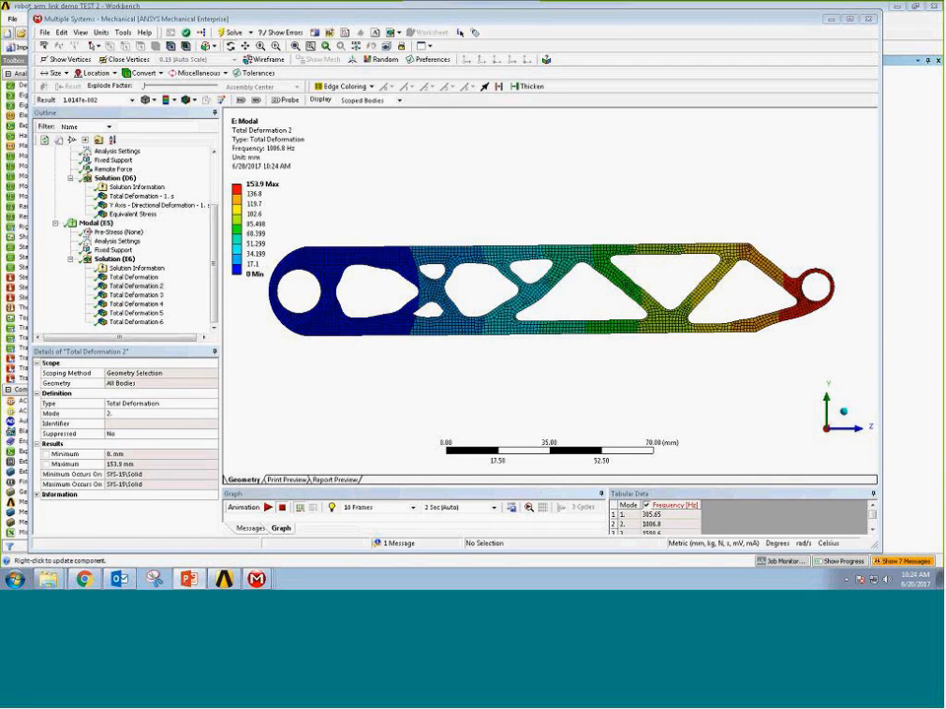
Switch to the PowerPoint slide show and advance to the slide on the results verification of the link.
key("alt+Tab")
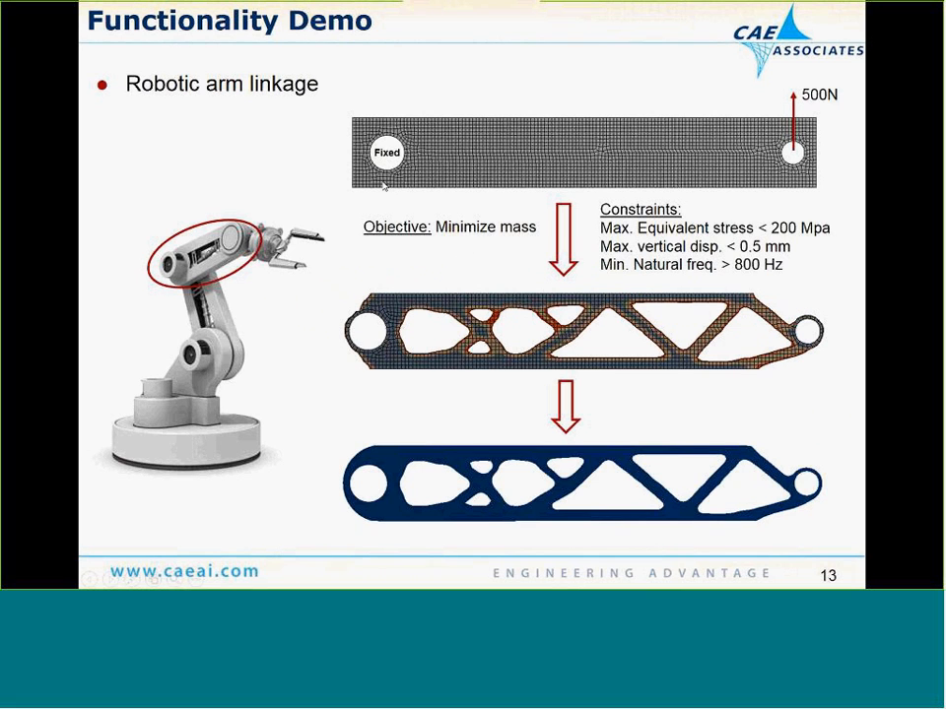
left_click(454, 217)
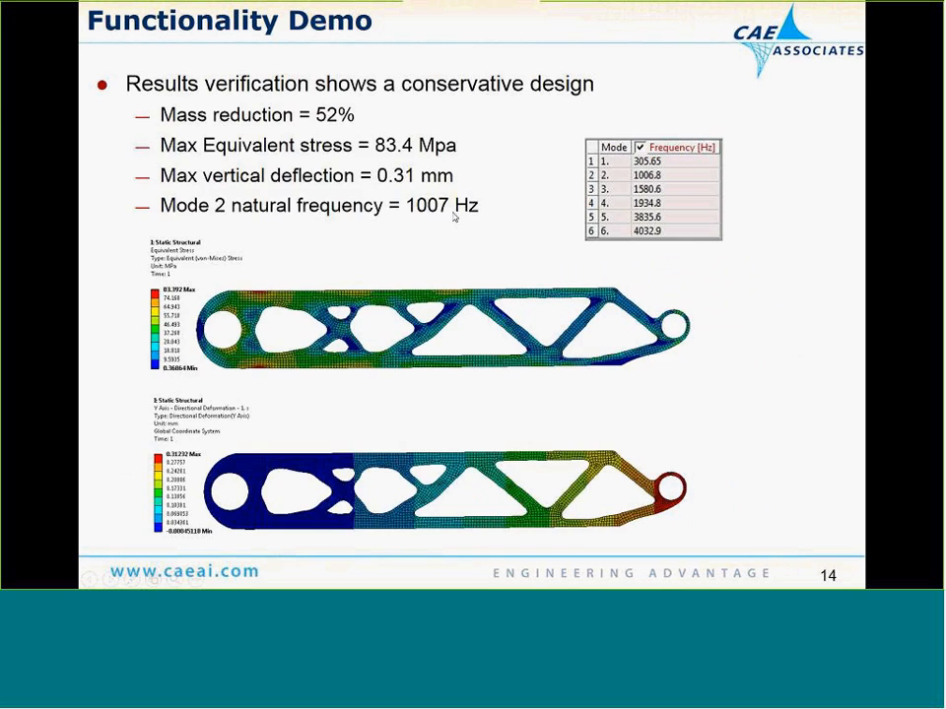